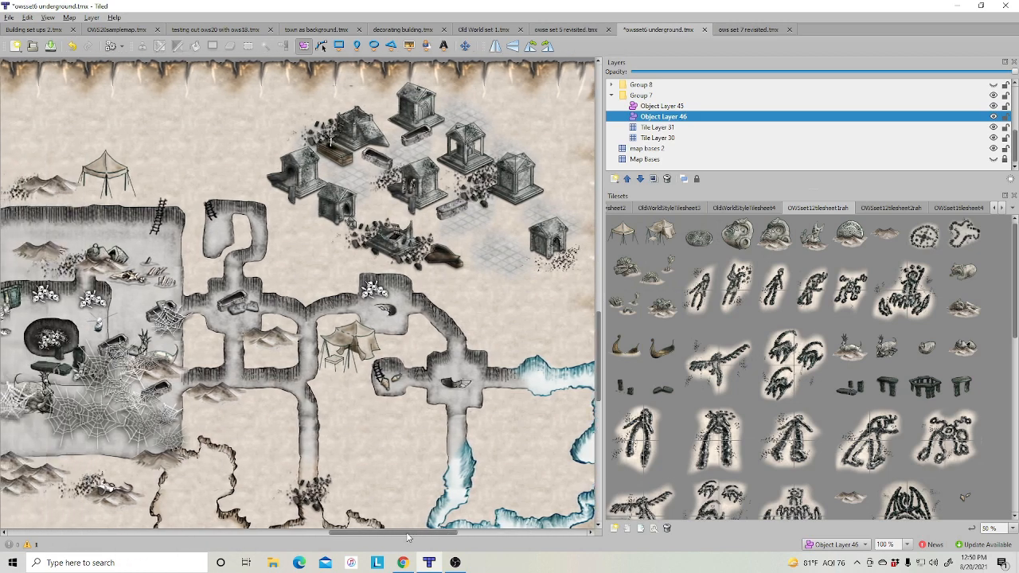
# Step: Look over the underground burial map and the artwork in the OWSset12tilesheet1rah tileset
pyautogui.scroll(-1, 529, 343)
pyautogui.scroll(-1, 529, 347)
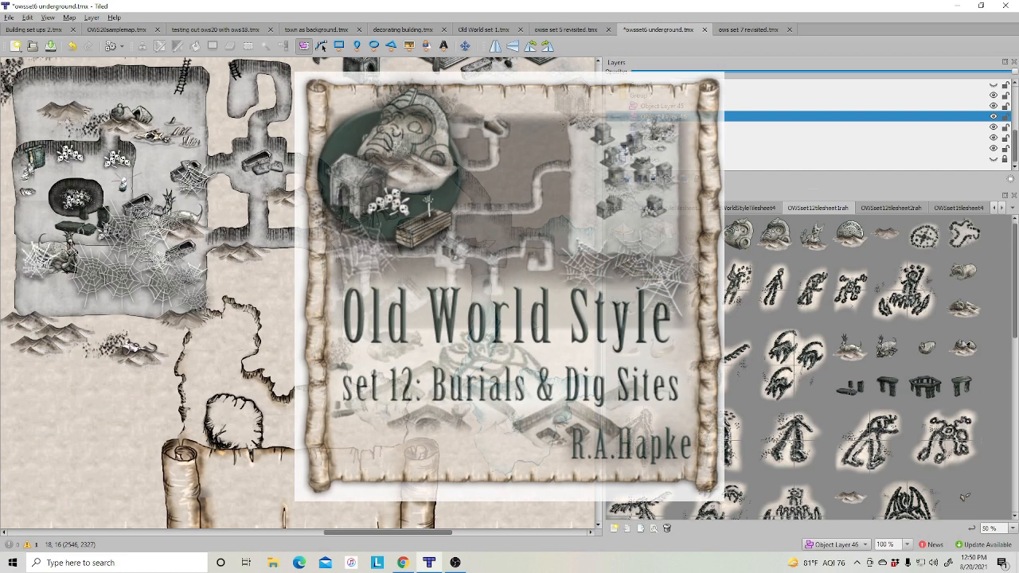
pyautogui.scroll(2, 297, 293)
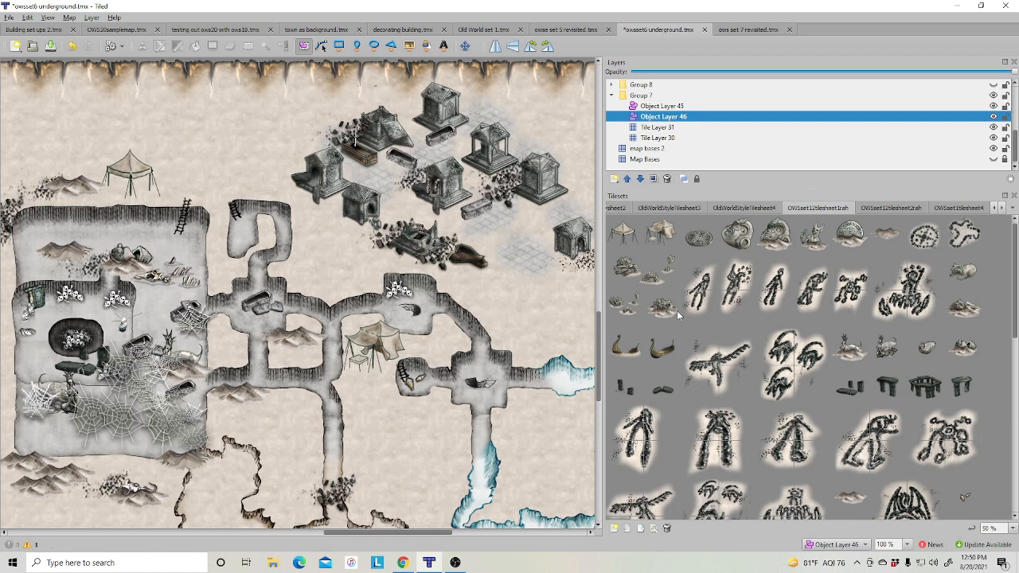
pyautogui.scroll(-3, 757, 322)
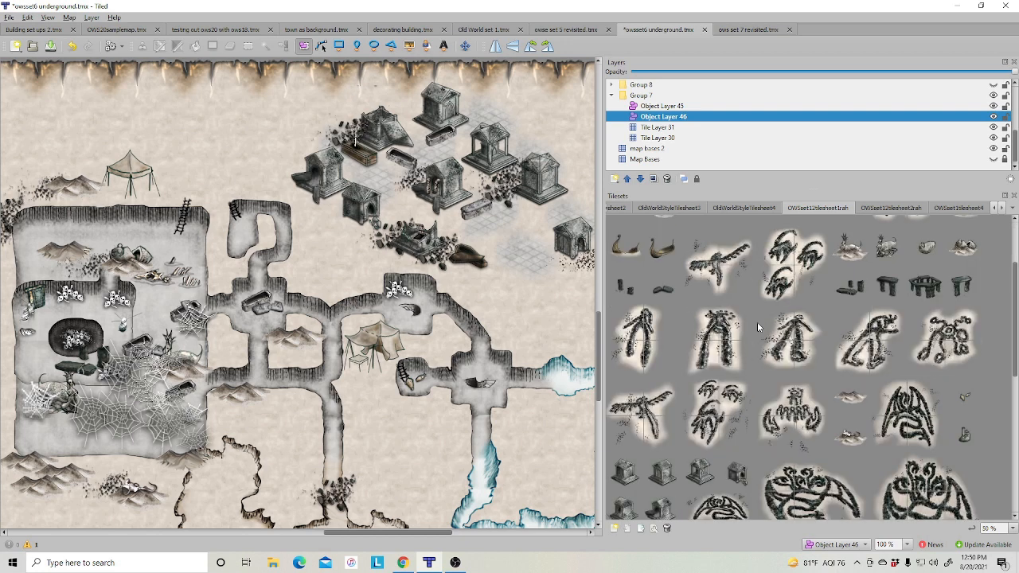
pyautogui.scroll(-3, 778, 354)
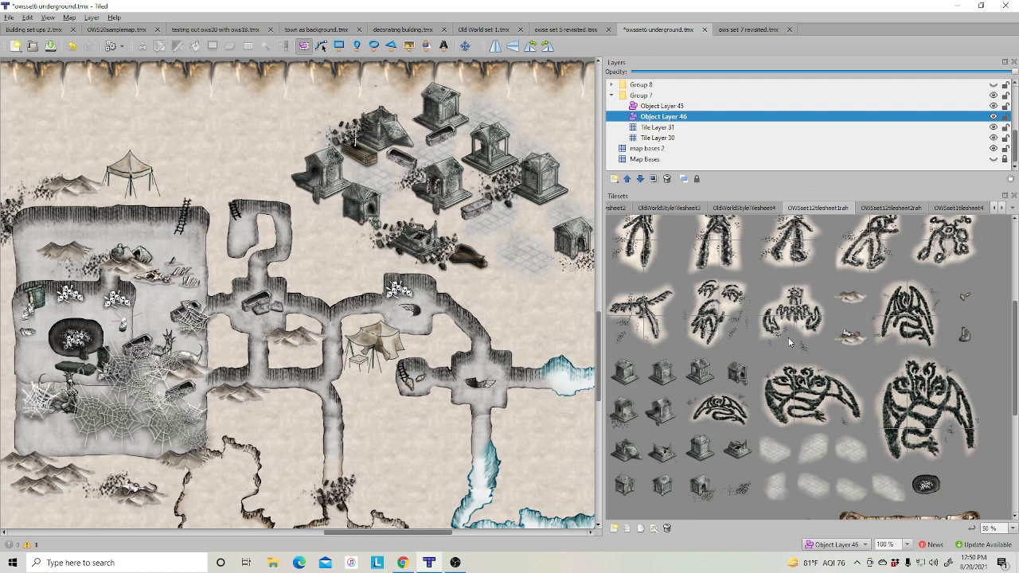
pyautogui.scroll(5, 882, 394)
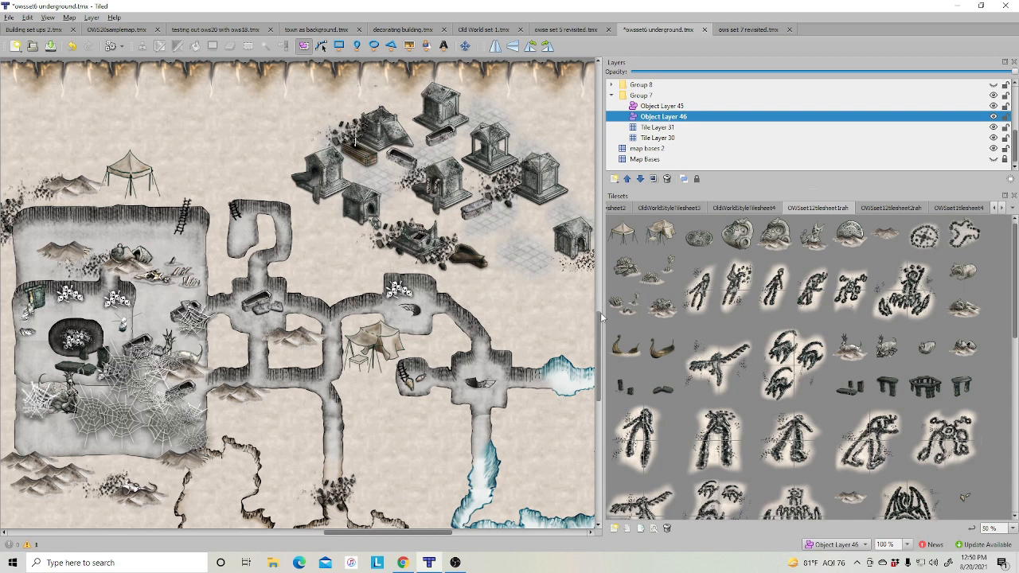
# Step: Widen the tileset area and set the tileset zoom to 75 %
pyautogui.moveTo(602, 314); pyautogui.dragTo(449, 315)
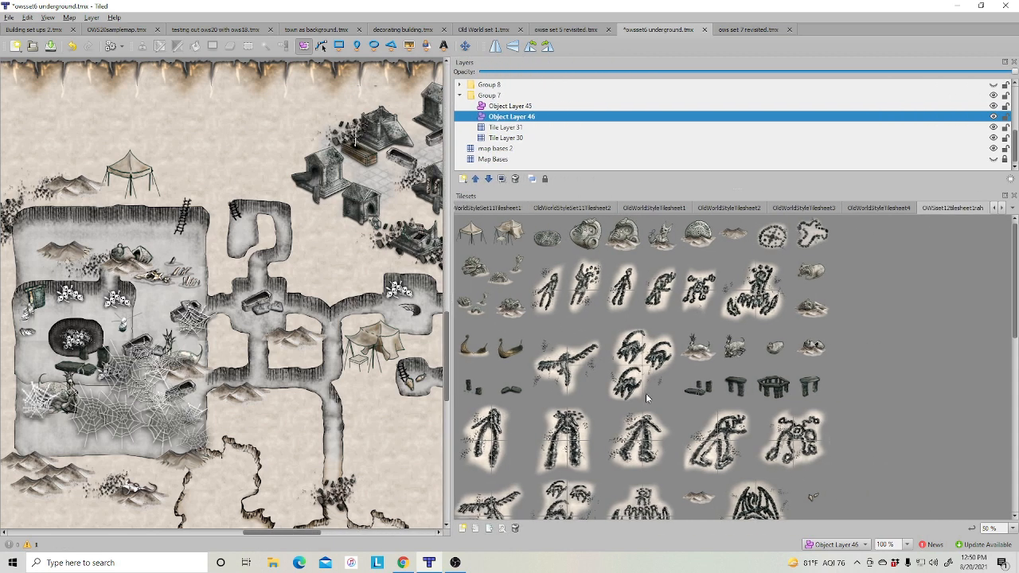
pyautogui.click(1012, 527)
pyautogui.click(987, 503)
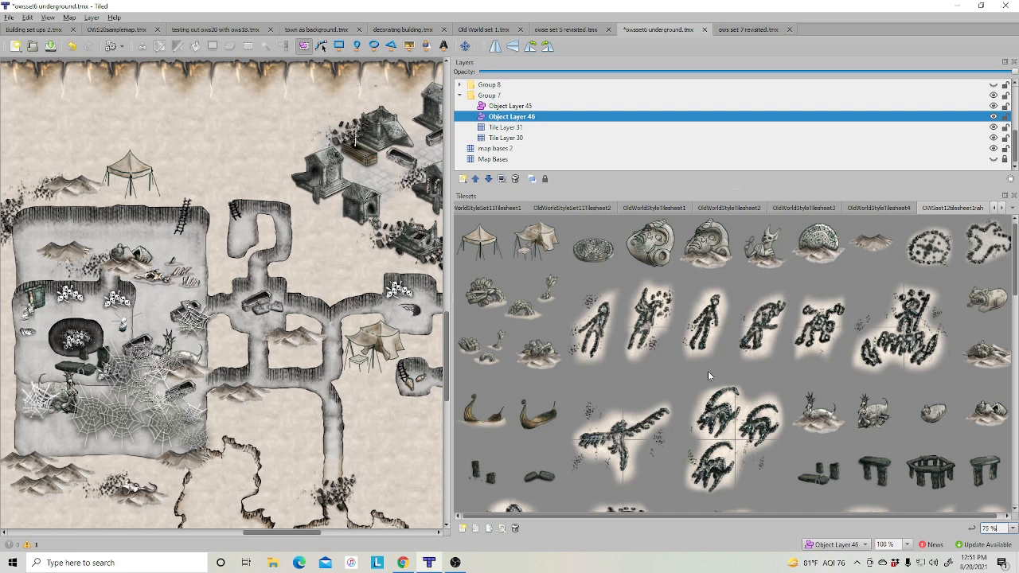
# Step: Examine the enlarged geoglyph, tomb, coffin and parchment tiles of the OWSset12tilesheet1rah tileset
pyautogui.scroll(-3, 756, 378)
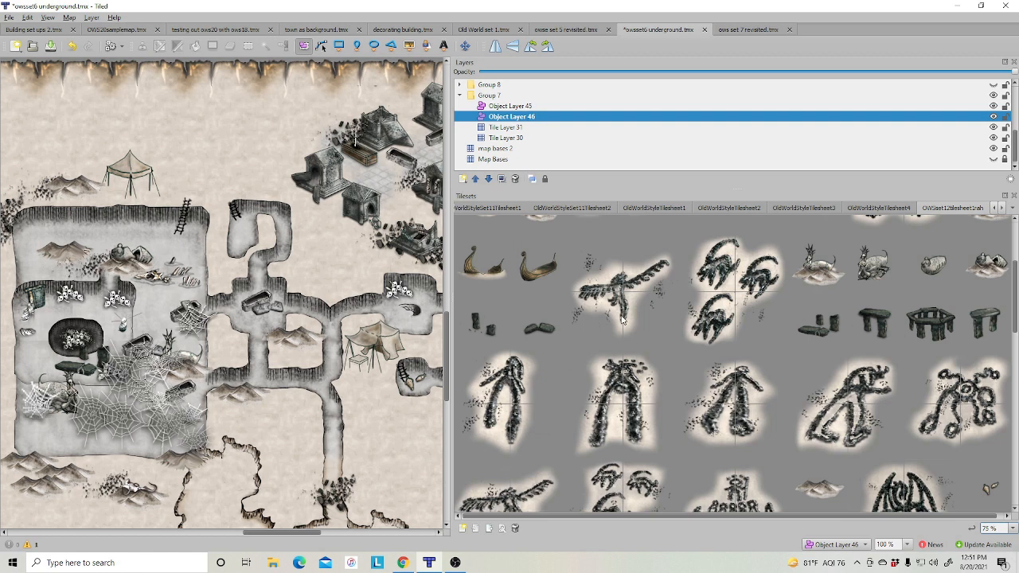
pyautogui.scroll(-3, 785, 350)
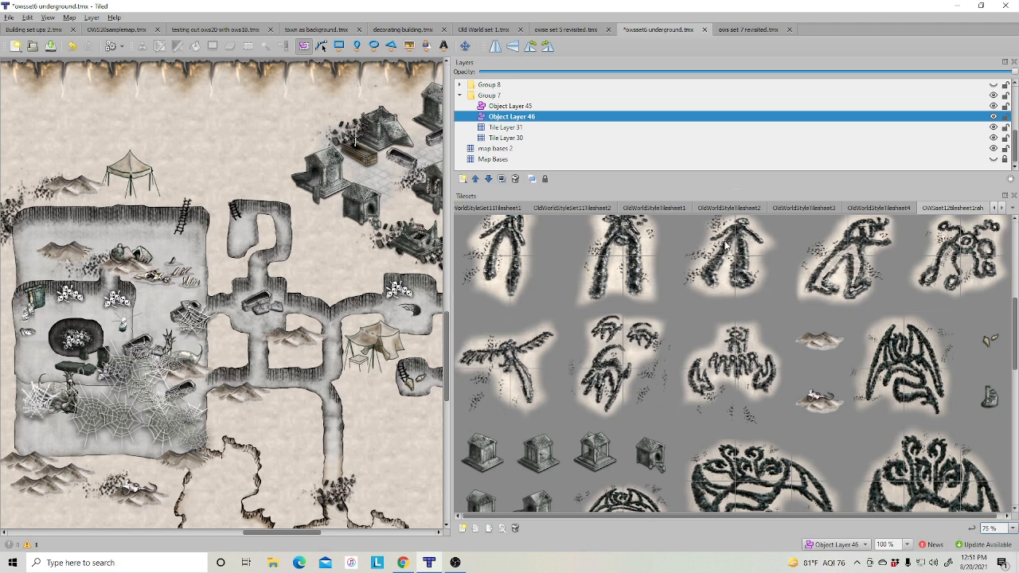
pyautogui.scroll(3, 756, 284)
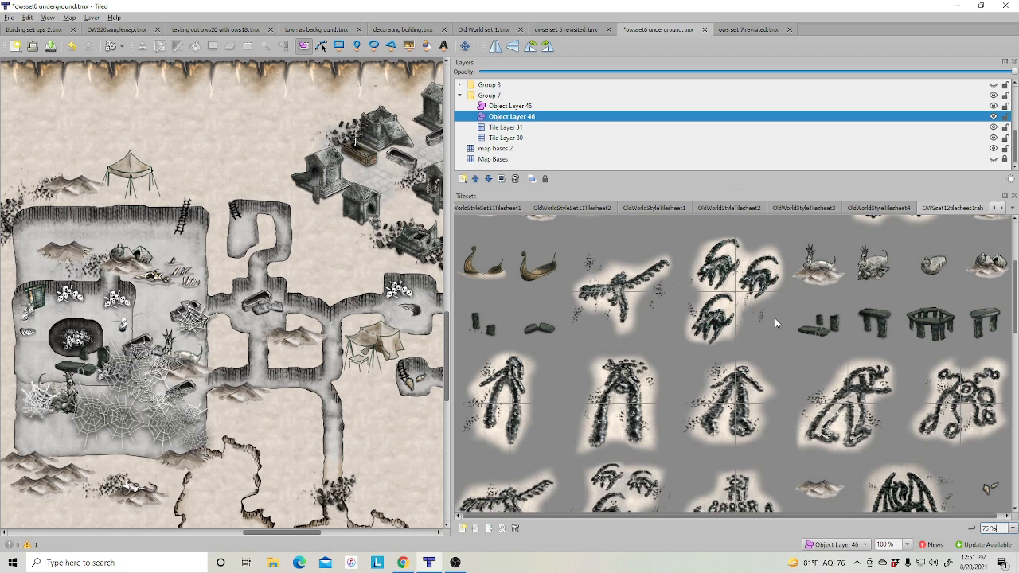
pyautogui.scroll(-3, 775, 323)
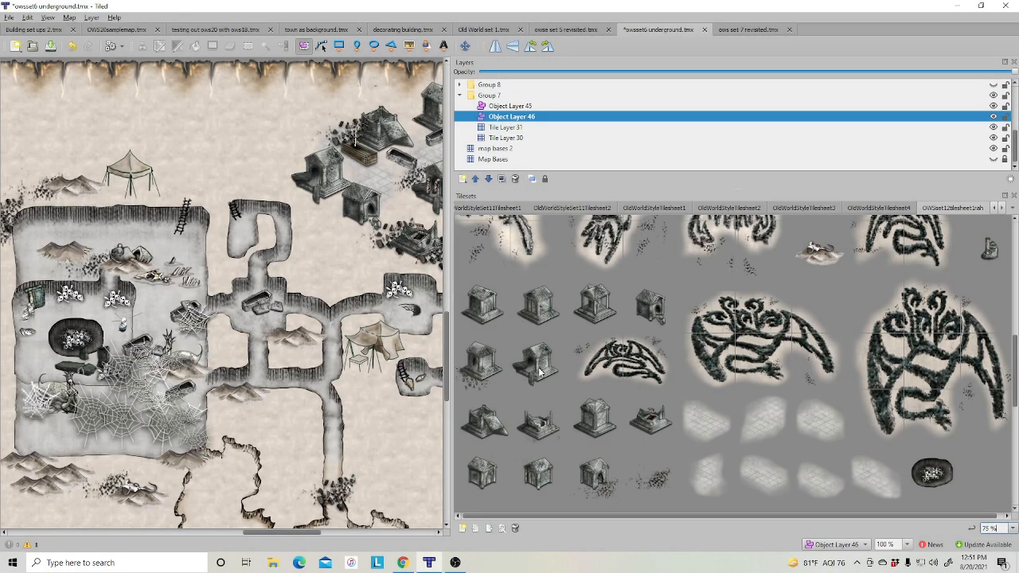
pyautogui.scroll(-3, 670, 372)
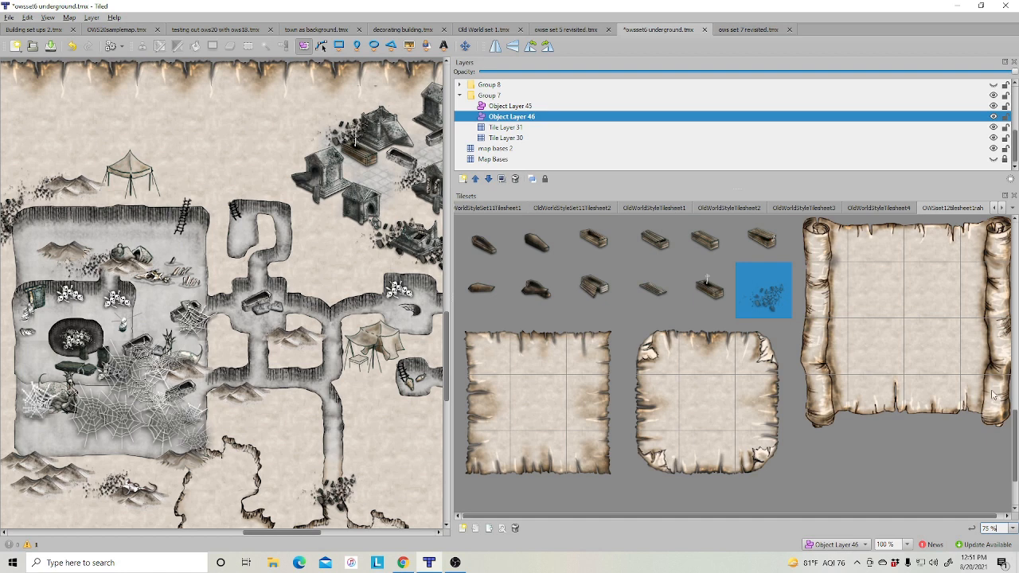
pyautogui.scroll(2, 806, 341)
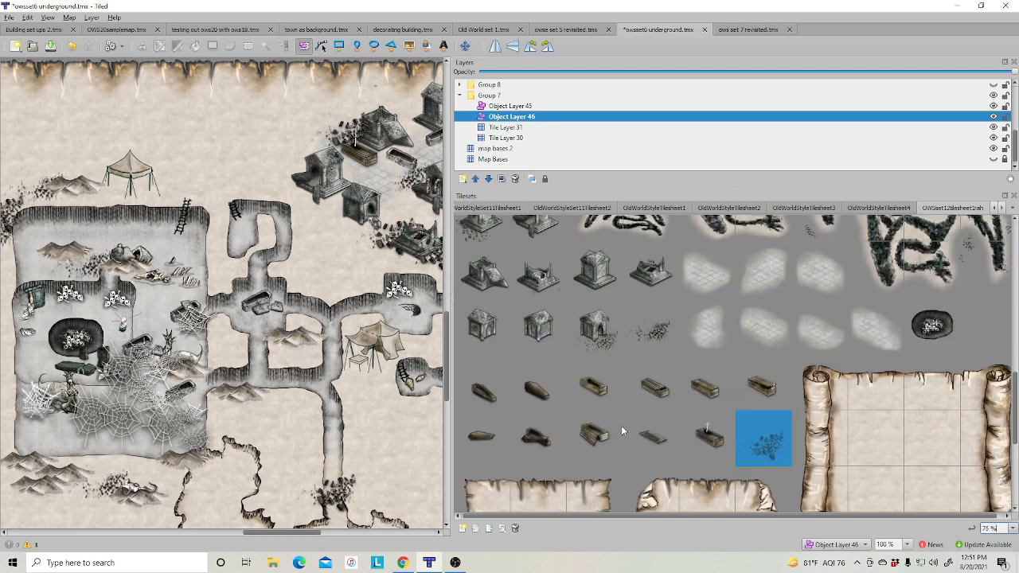
# Step: Open the OWSset12tilesheet2rah tileset and examine its tunnel, chamber, cobweb, ice passage and dig-pit tiles
pyautogui.click(1002, 208)
pyautogui.click(952, 210)
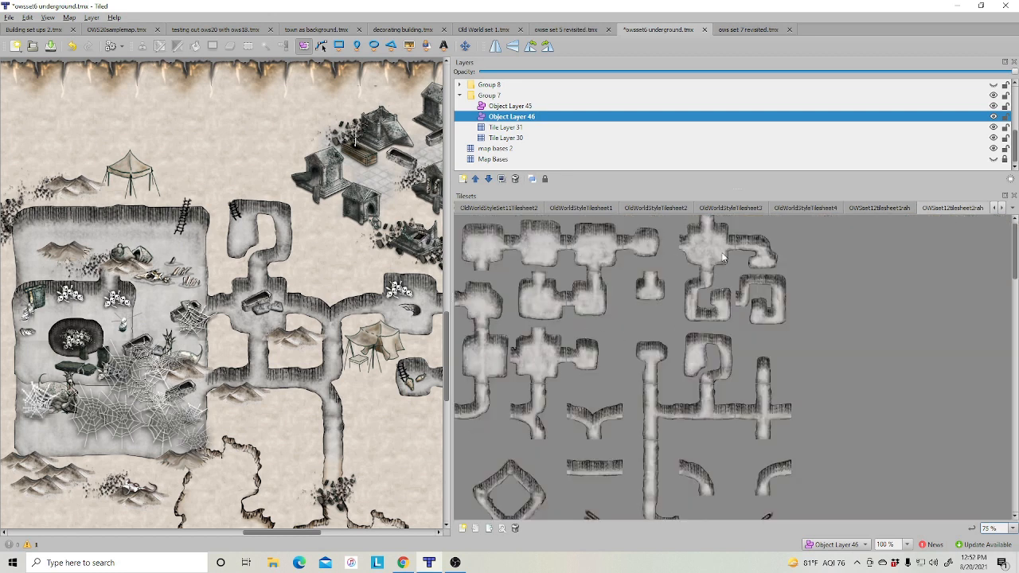
pyautogui.scroll(-5, 724, 374)
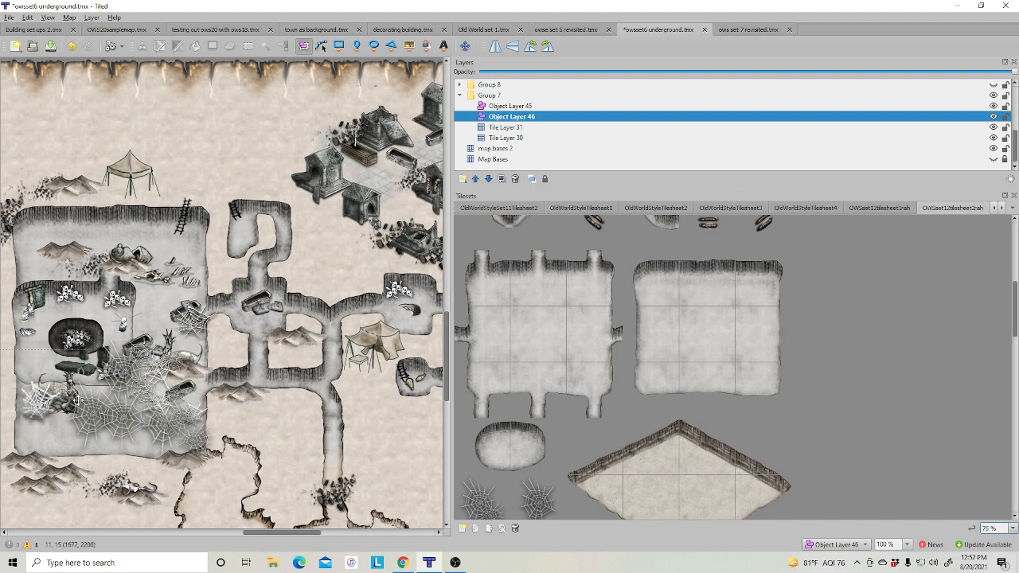
pyautogui.scroll(-3, 692, 419)
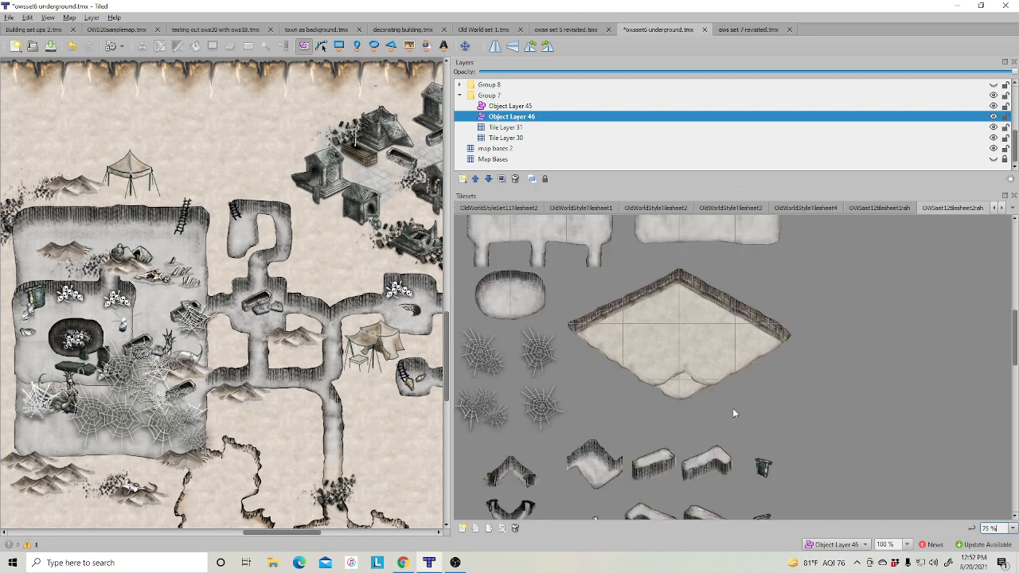
pyautogui.scroll(3, 643, 286)
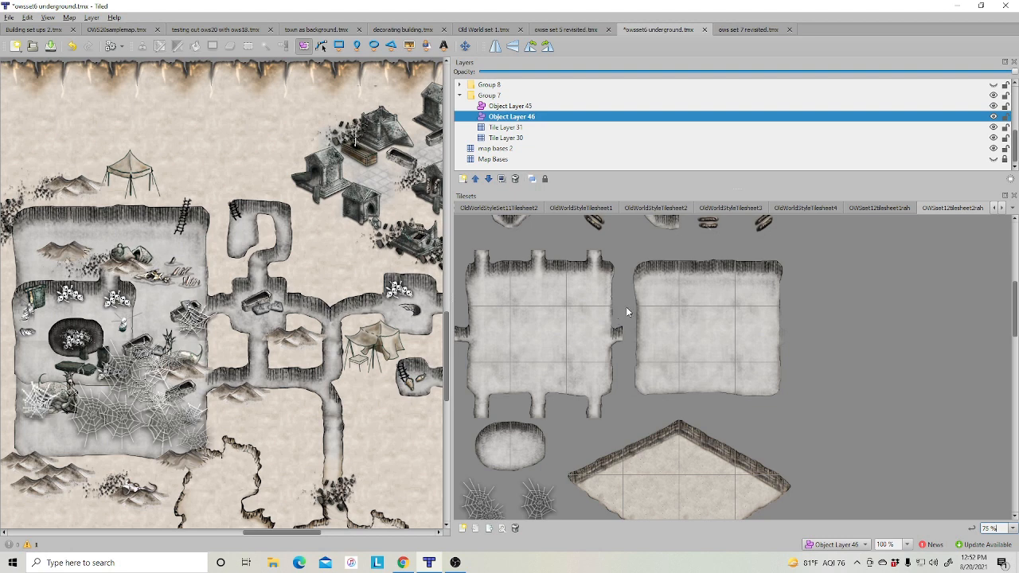
pyautogui.scroll(-3, 788, 434)
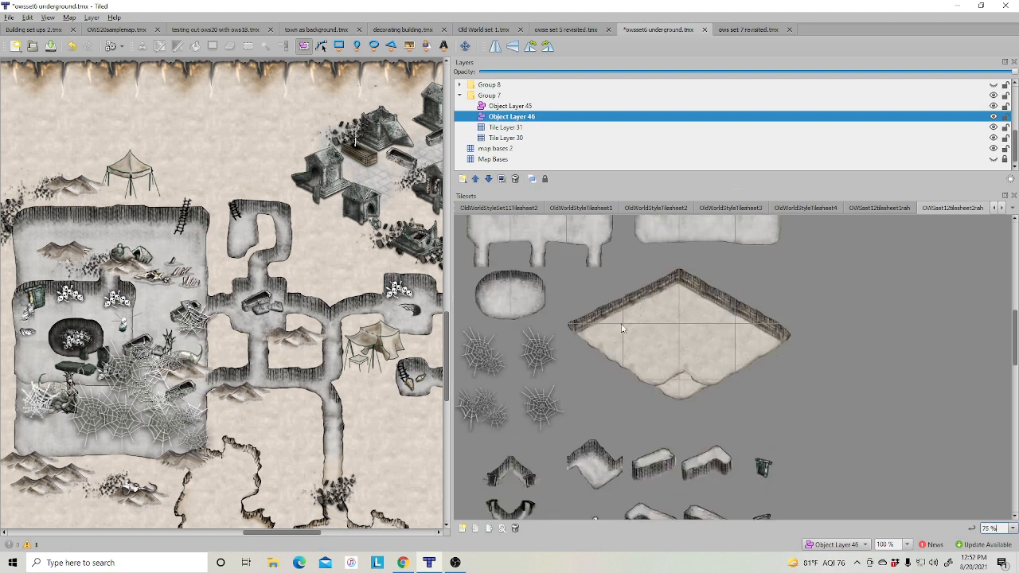
pyautogui.scroll(-12, 820, 395)
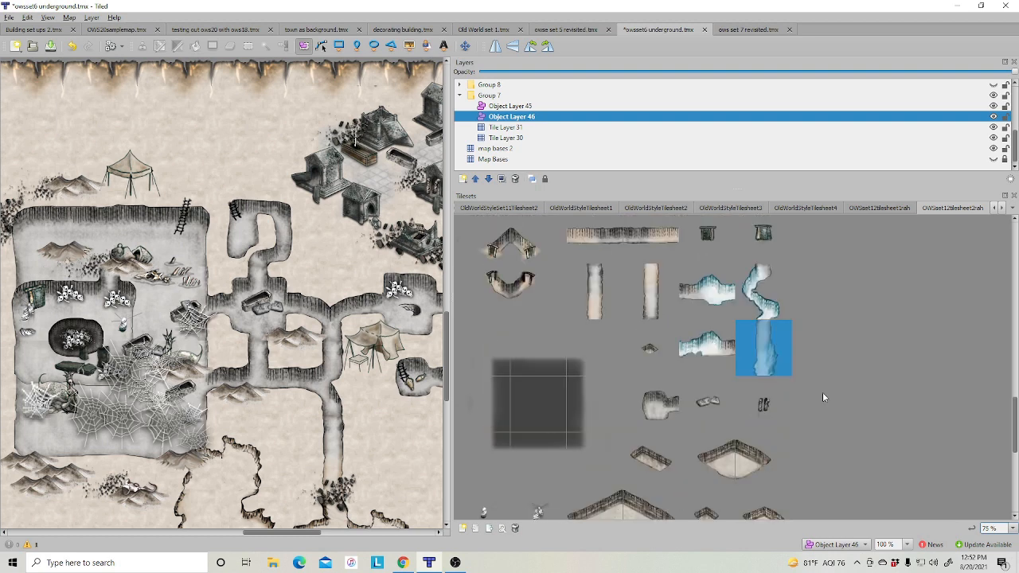
pyautogui.scroll(-3, 822, 395)
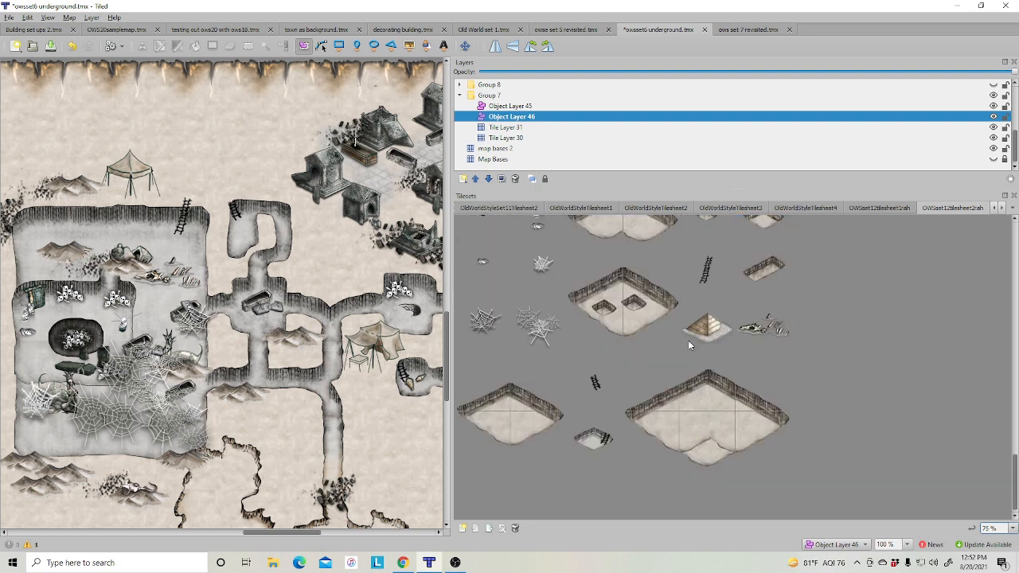
pyautogui.scroll(5, 836, 358)
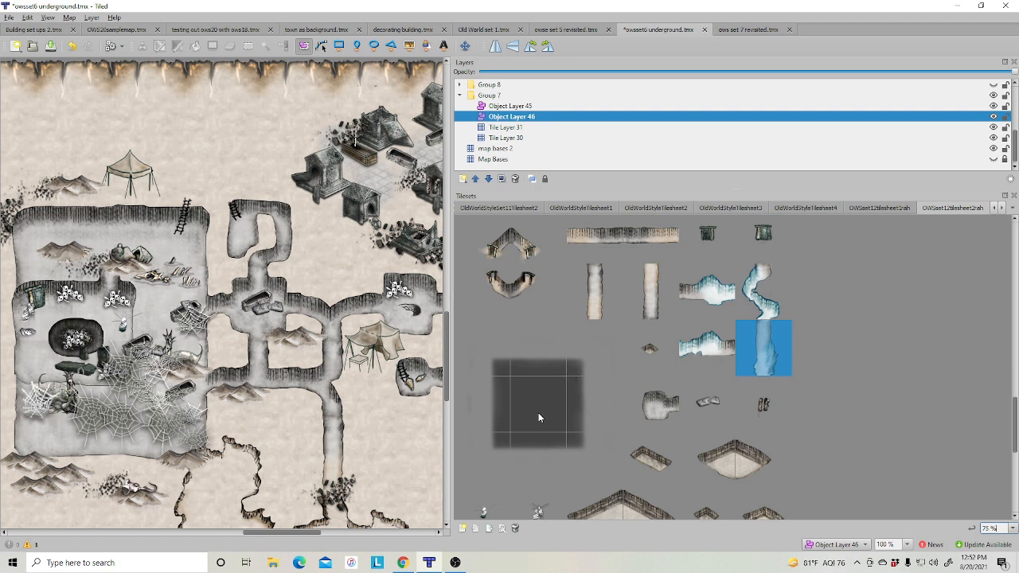
pyautogui.scroll(3, 630, 357)
pyautogui.scroll(-3, 622, 371)
# Step: Widen the map view and examine where the stone tunnels join the ice passages and the cave outline
pyautogui.moveTo(449, 342); pyautogui.dragTo(696, 343)
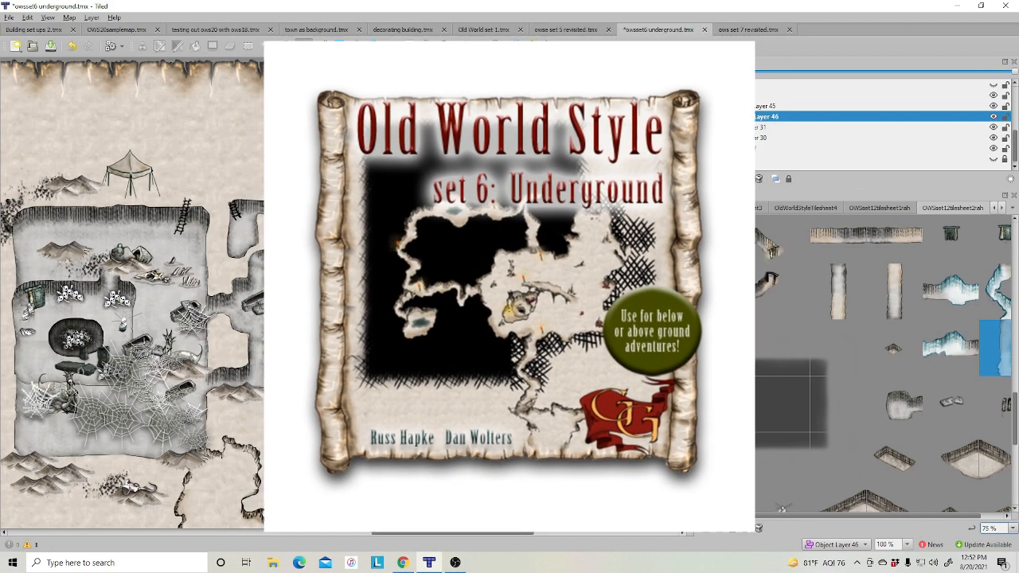
pyautogui.scroll(-3, 346, 293)
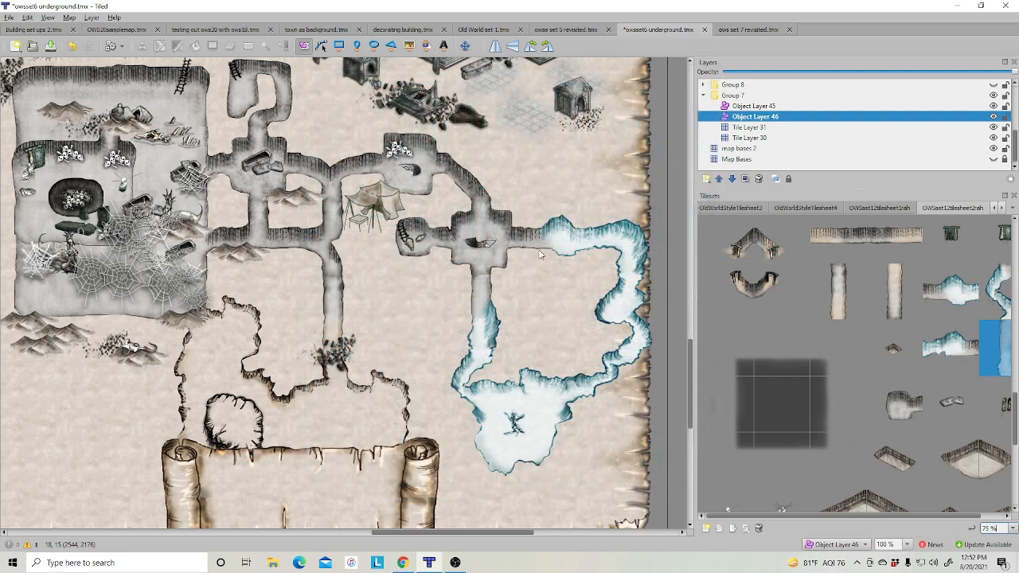
pyautogui.click(336, 350)
pyautogui.click(237, 428)
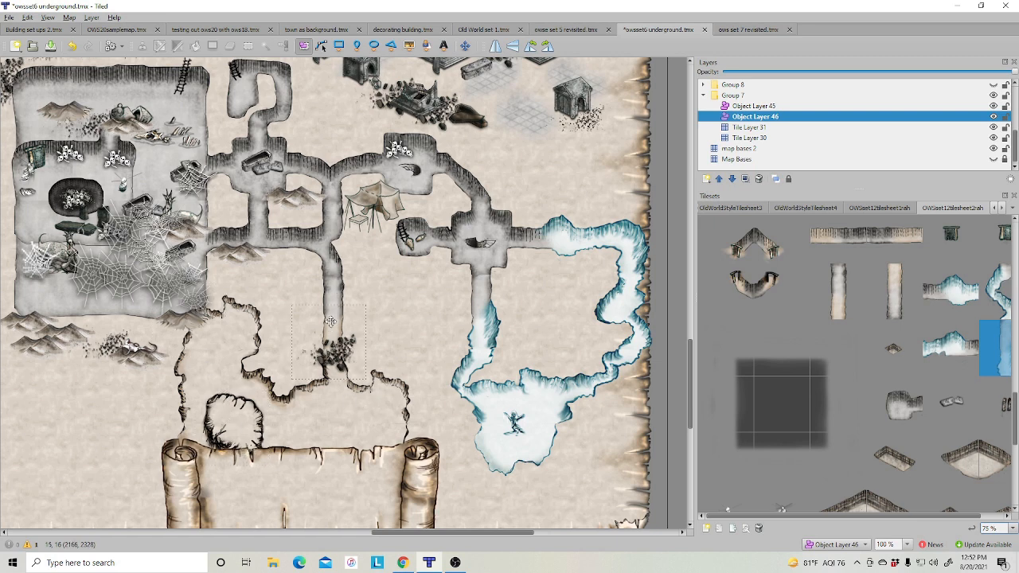
pyautogui.scroll(3, 433, 420)
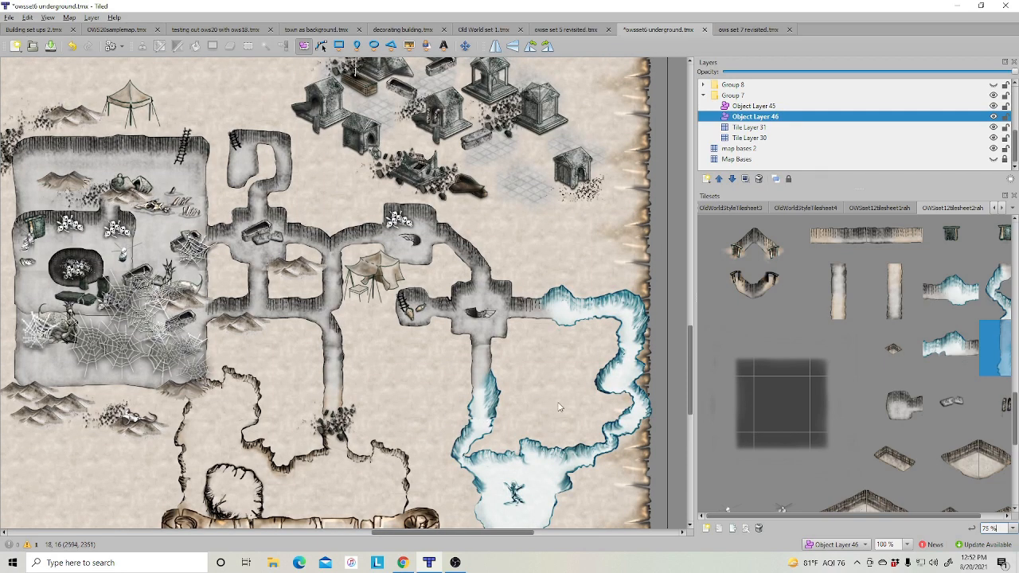
pyautogui.scroll(3, 561, 433)
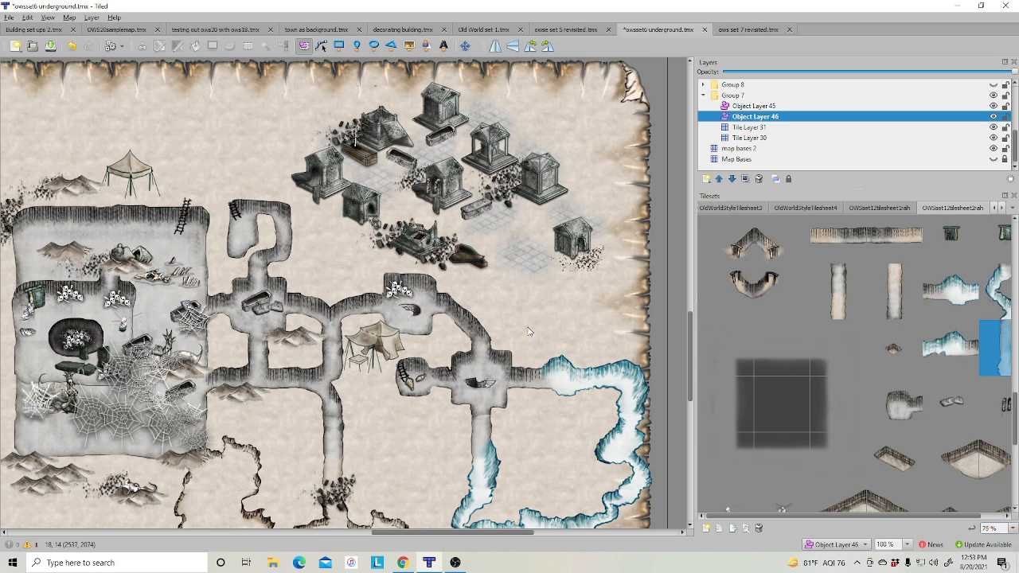
# Step: Zoom the map out to 75 %, narrow the map view and look over the neighbouring parchment maps
pyautogui.keyDown('ctrl'); pyautogui.scroll(-1, 528, 331); pyautogui.keyUp('ctrl')
pyautogui.scroll(-3, 525, 326)
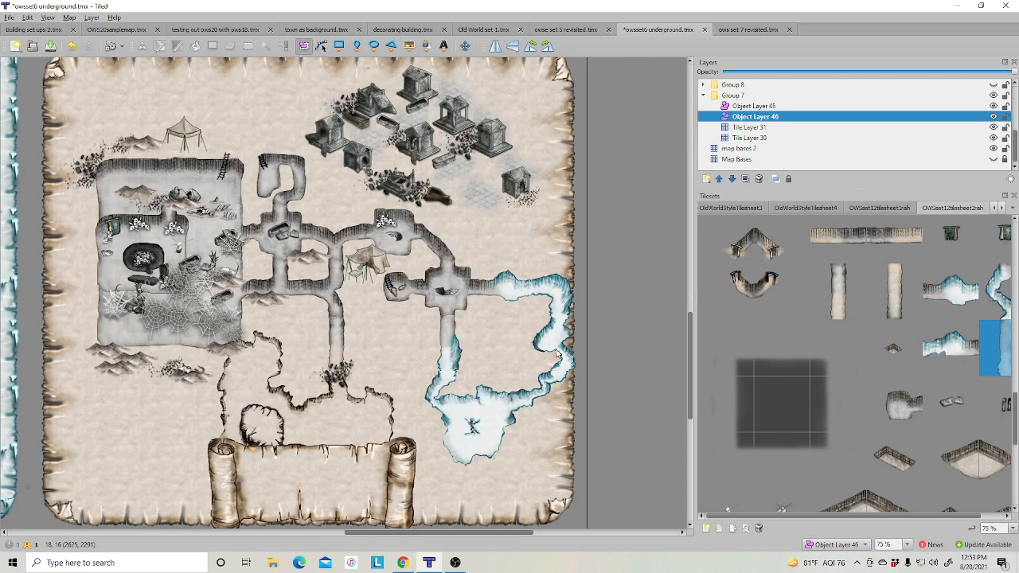
pyautogui.moveTo(695, 300); pyautogui.dragTo(599, 302)
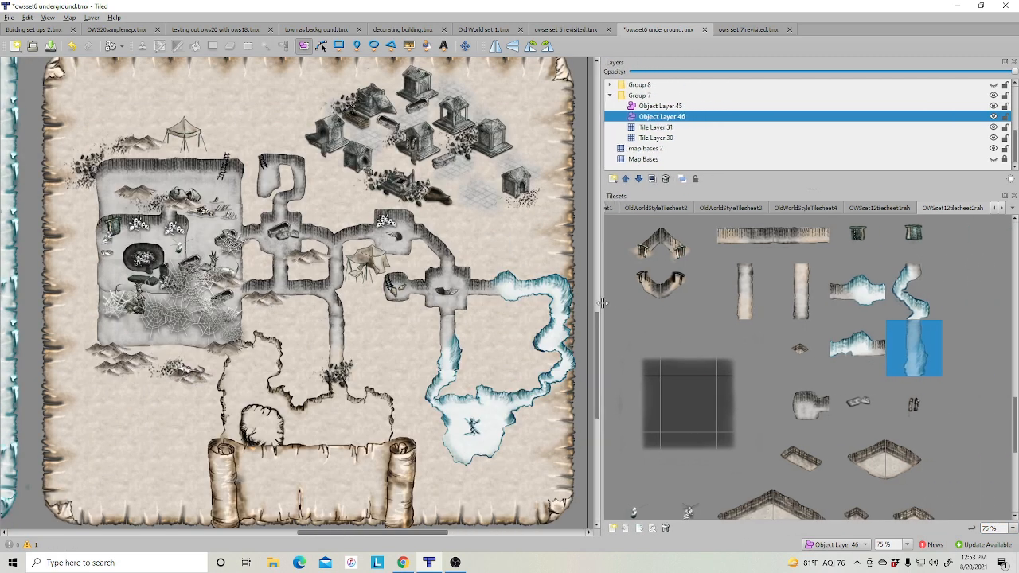
pyautogui.scroll(9, 393, 365)
pyautogui.scroll(5, 393, 365)
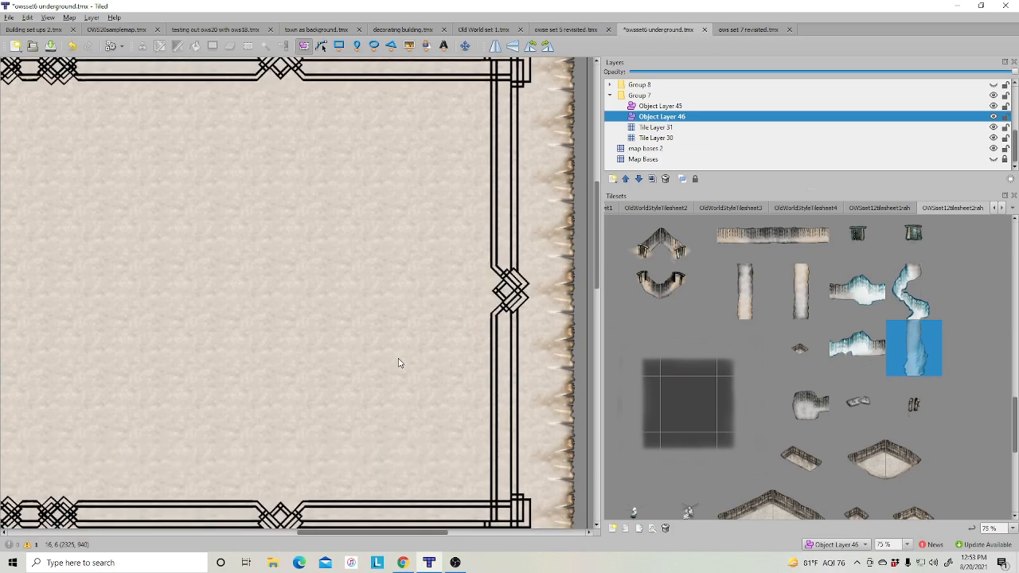
pyautogui.scroll(-10, 398, 362)
pyautogui.scroll(3, 403, 372)
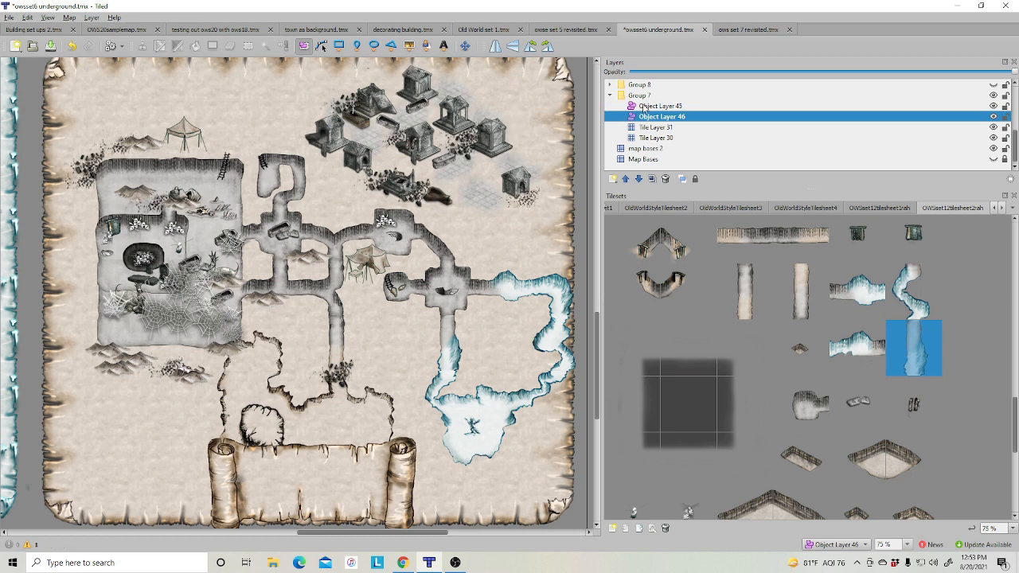
# Step: Collapse and hide Group 7, and show Group 8 with the dig-site map
pyautogui.click(610, 97)
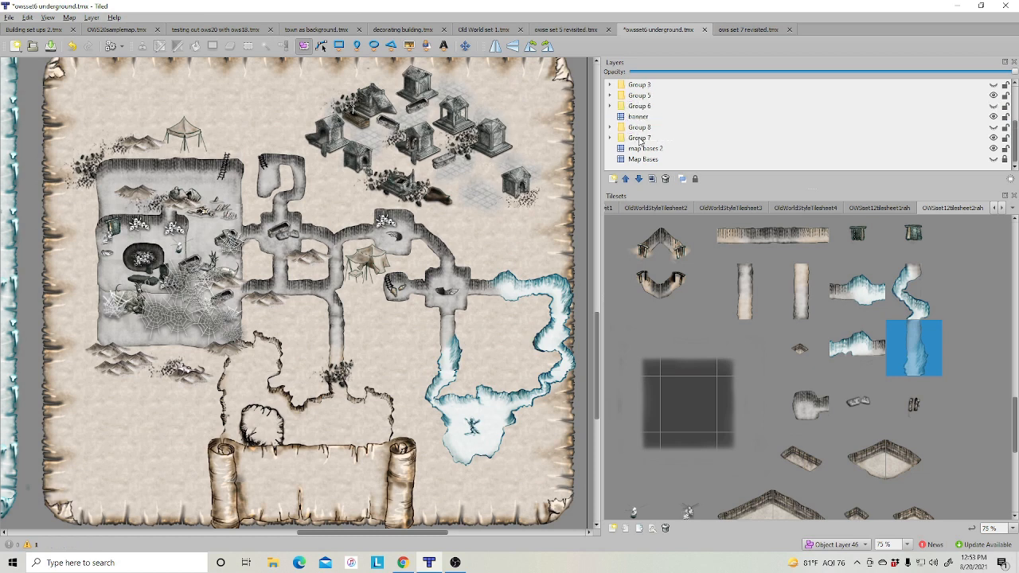
pyautogui.click(993, 138)
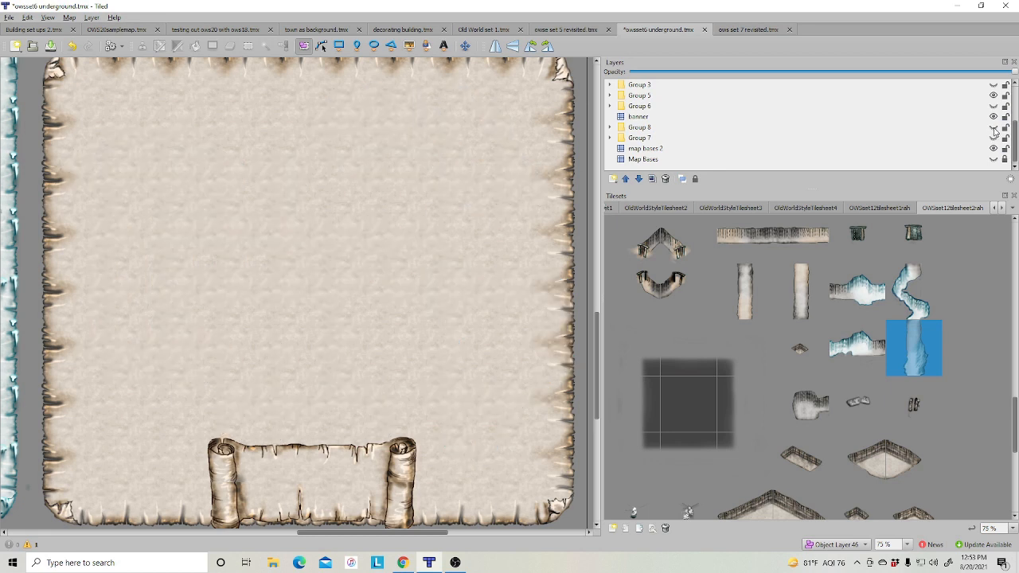
pyautogui.click(992, 129)
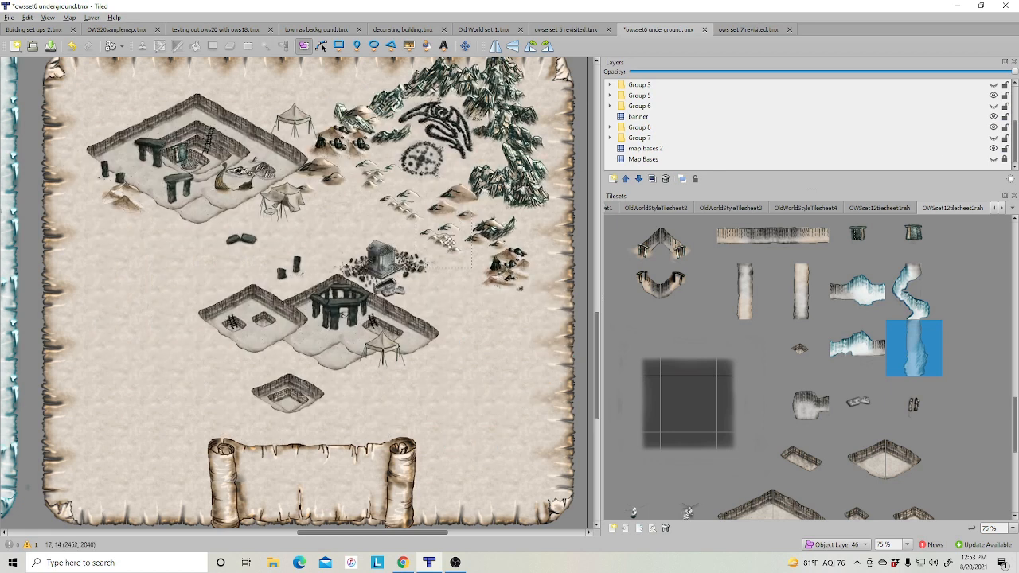
pyautogui.scroll(2, 479, 362)
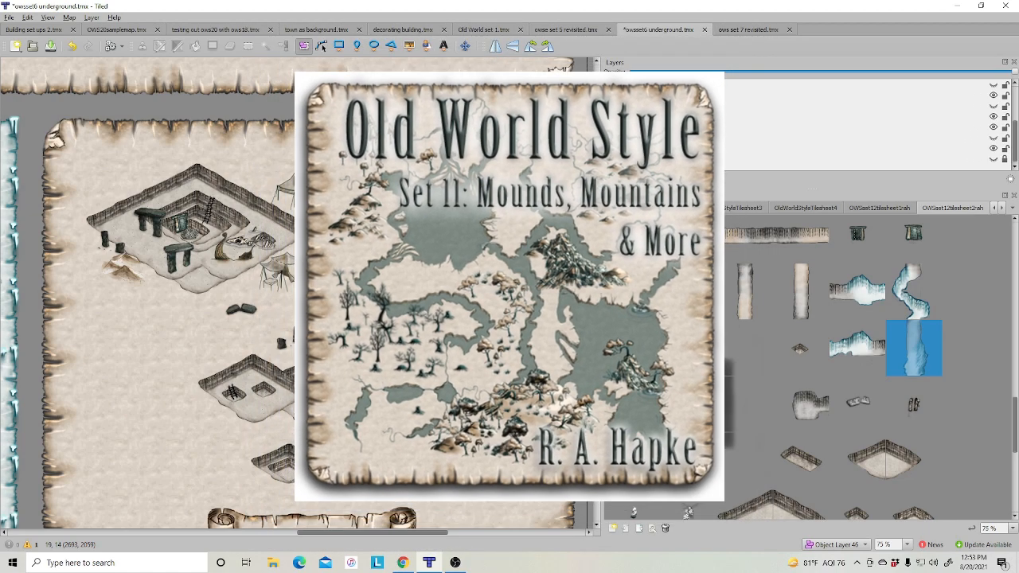
pyautogui.scroll(-1, 546, 317)
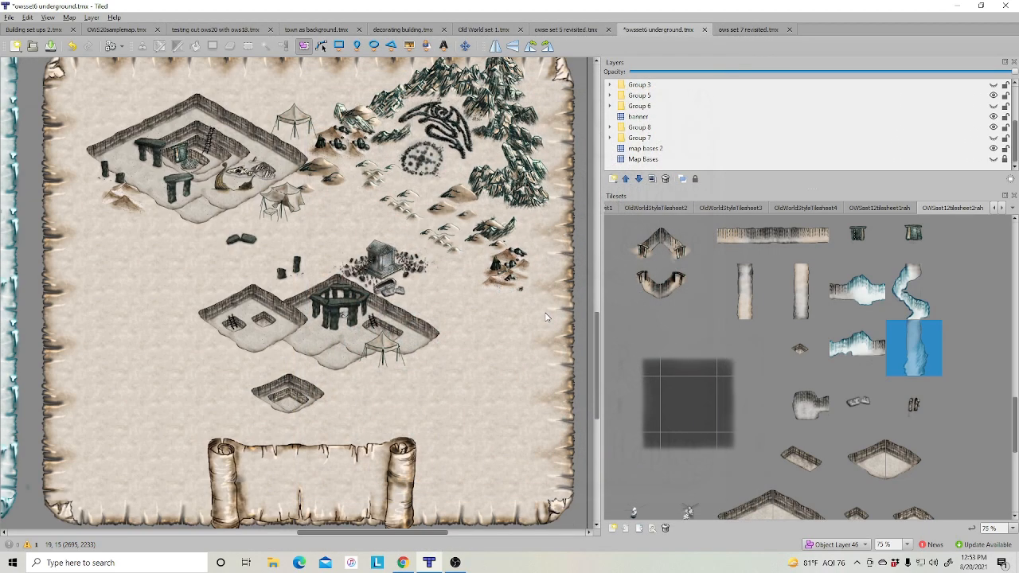
# Step: Expand Group 8 and add a new object layer above Object Layer 51
pyautogui.click(610, 127)
pyautogui.scroll(-1, 746, 143)
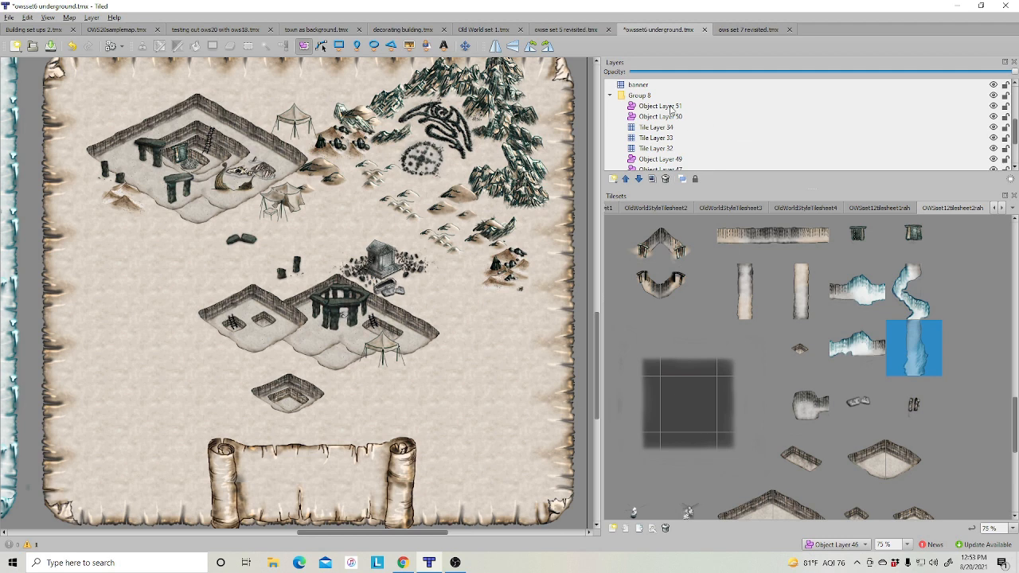
pyautogui.rightClick(728, 108)
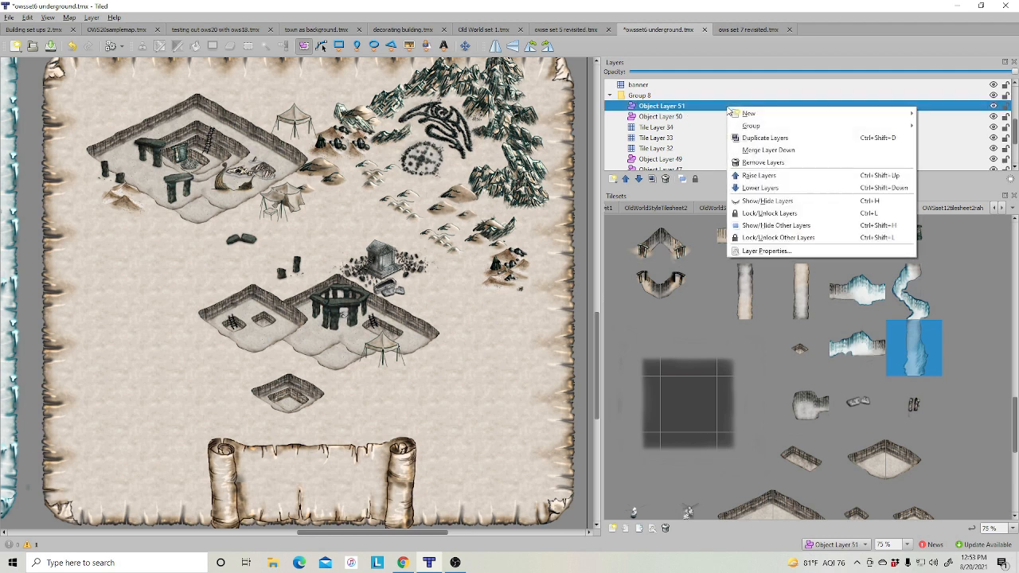
pyautogui.moveTo(752, 116)
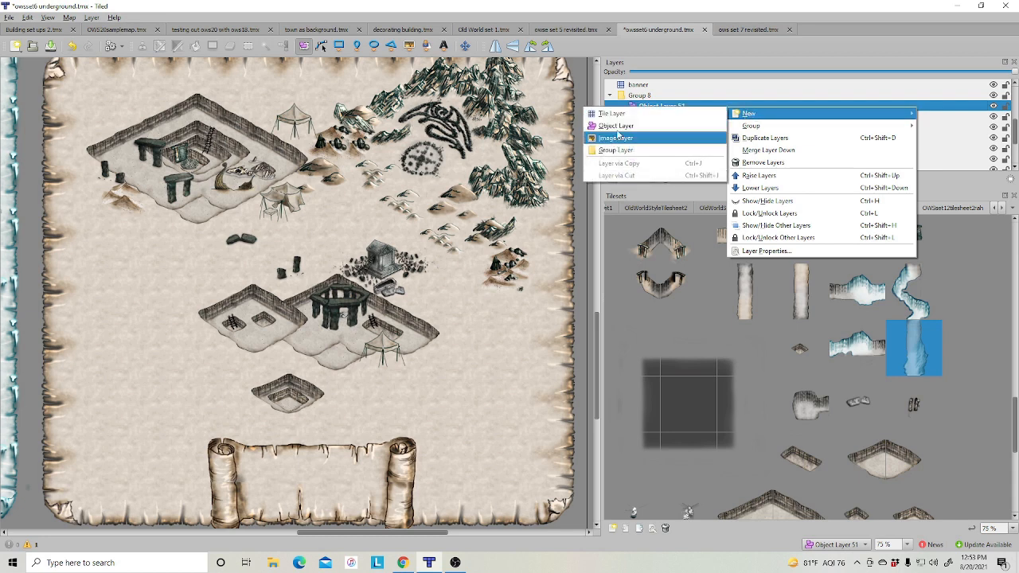
pyautogui.click(618, 125)
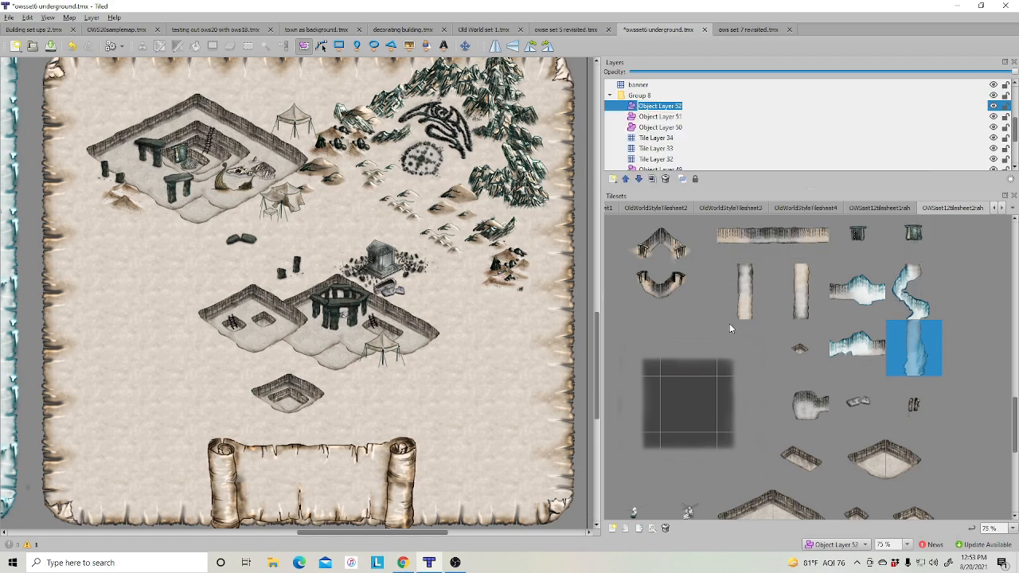
# Step: Switch to the OldWorldStyleSet11Tilesheet1 tileset and look over its hill, mountain and tent tiles
pyautogui.scroll(5, 720, 318)
pyautogui.scroll(5, 720, 314)
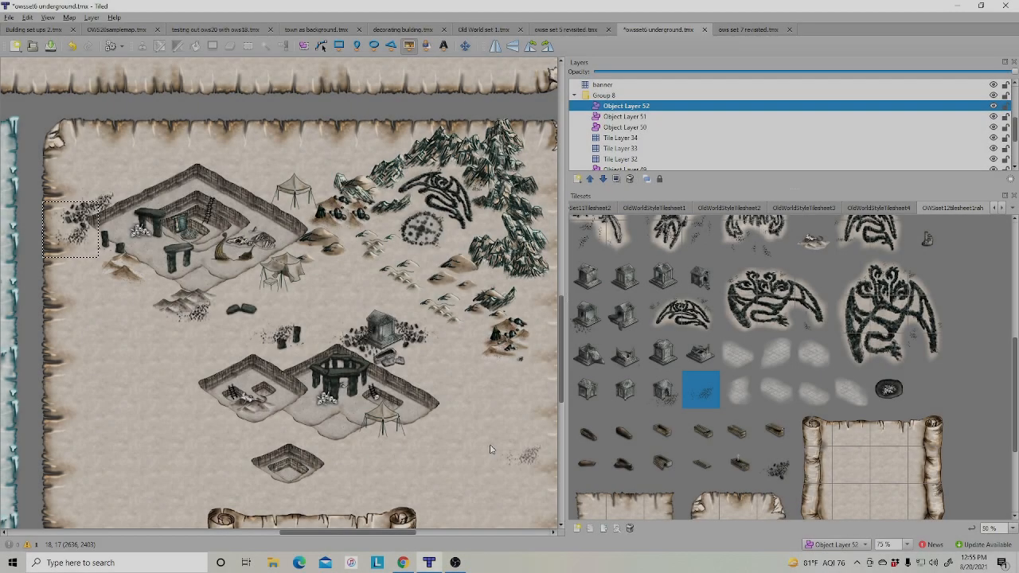
pyautogui.scroll(-2, 434, 348)
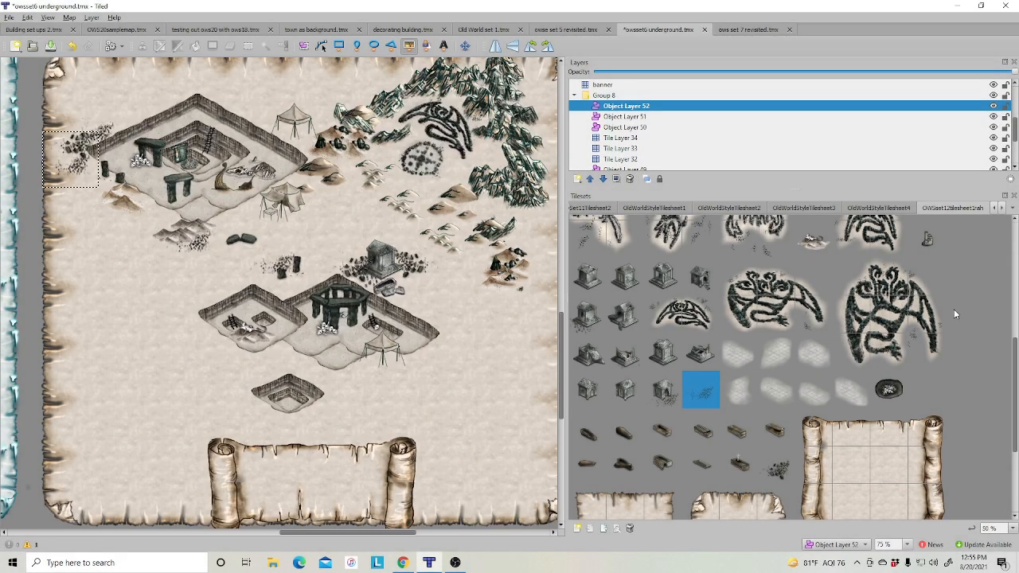
pyautogui.click(738, 208)
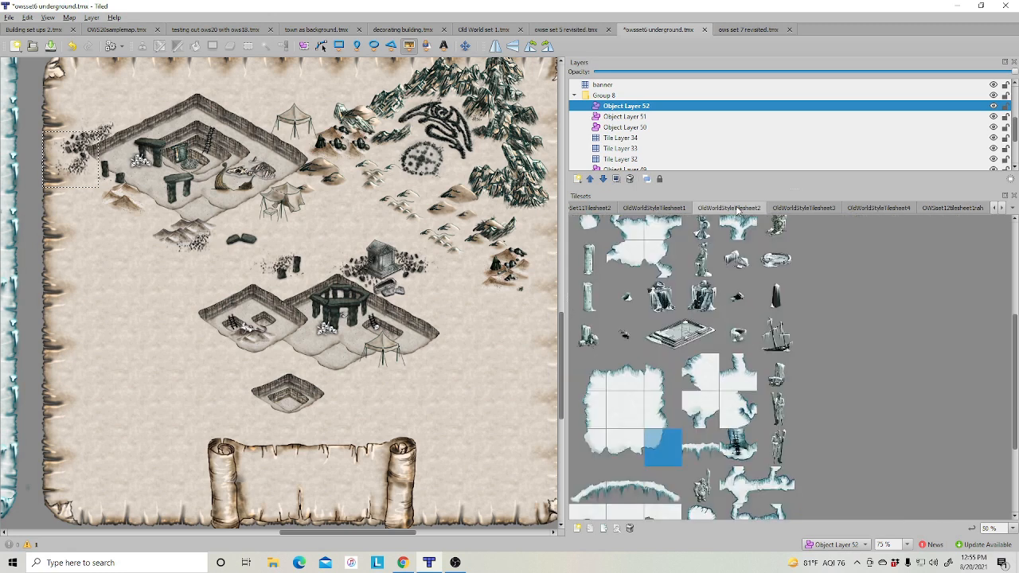
pyautogui.click(663, 211)
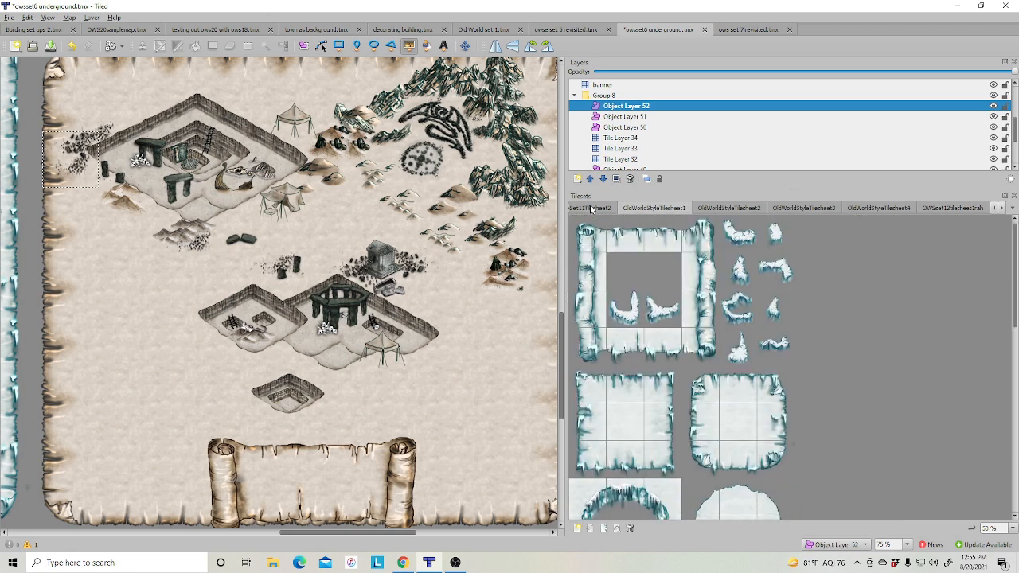
pyautogui.click(592, 210)
pyautogui.click(571, 212)
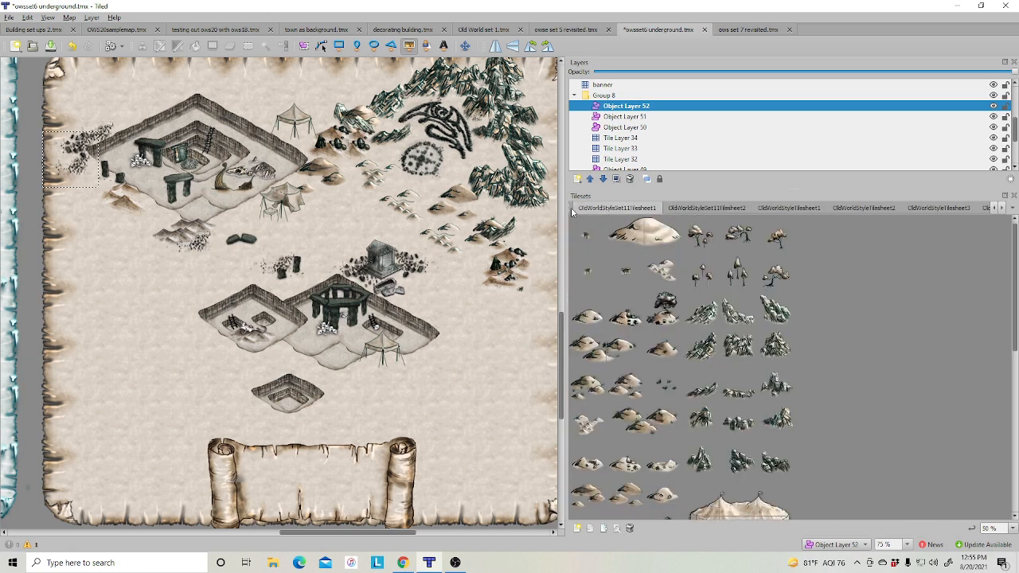
pyautogui.scroll(-2, 666, 364)
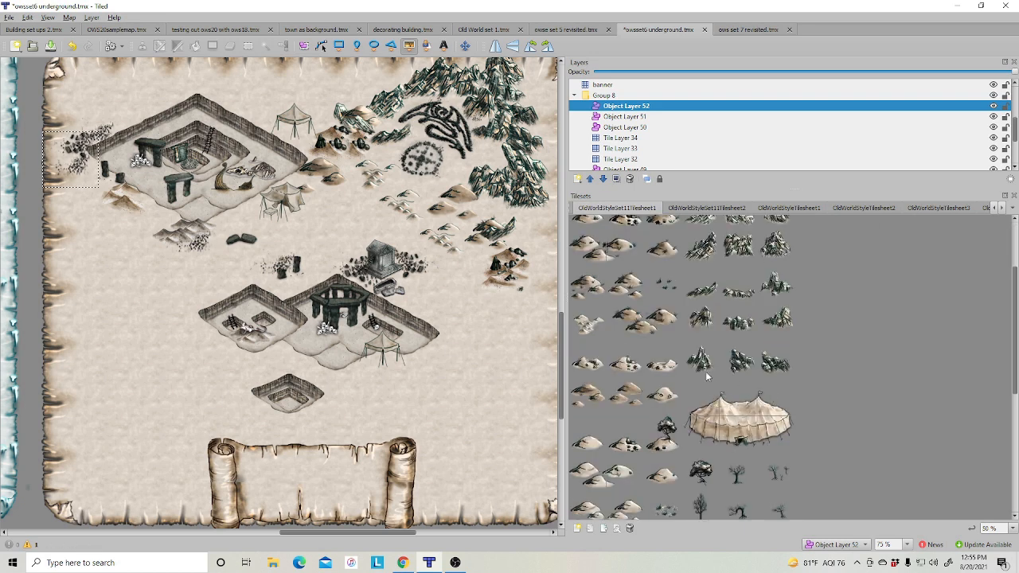
pyautogui.scroll(2, 784, 314)
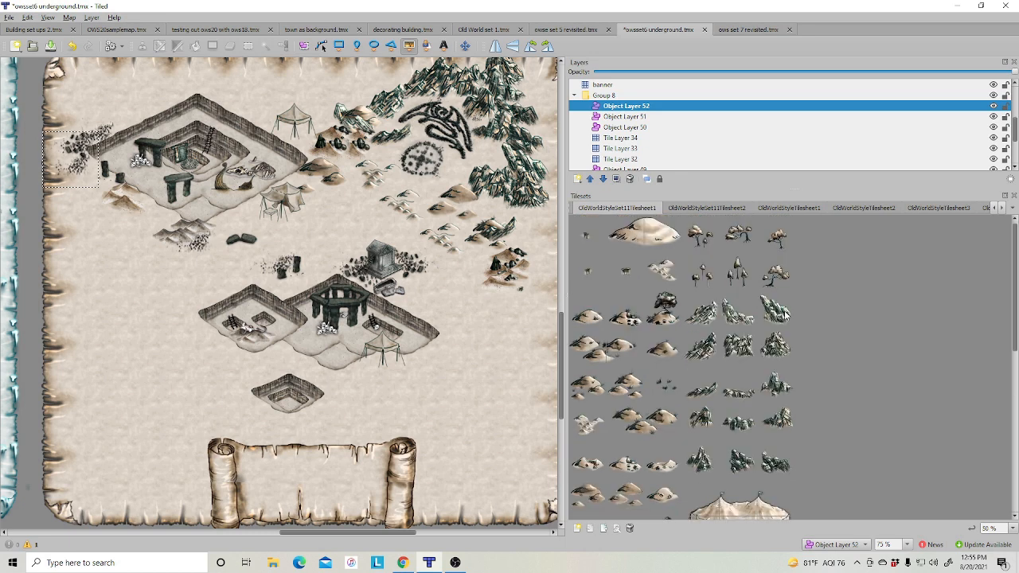
# Step: Start a mountain range along the parchment's southwest edge with descending slope tiles and a broad rugged mountain tile
pyautogui.click(739, 309)
pyautogui.click(83, 371)
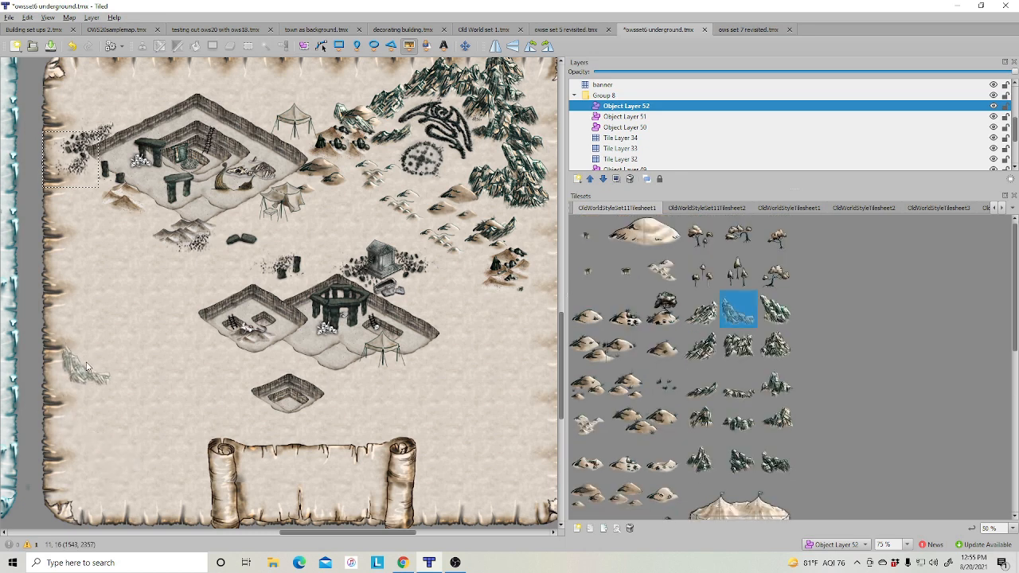
pyautogui.press('Right')
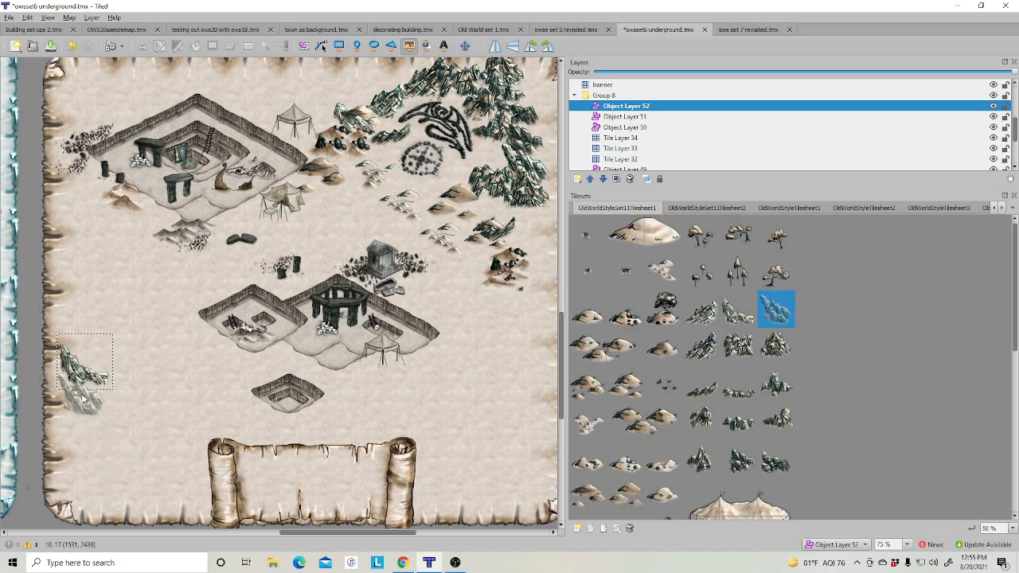
pyautogui.click(125, 422)
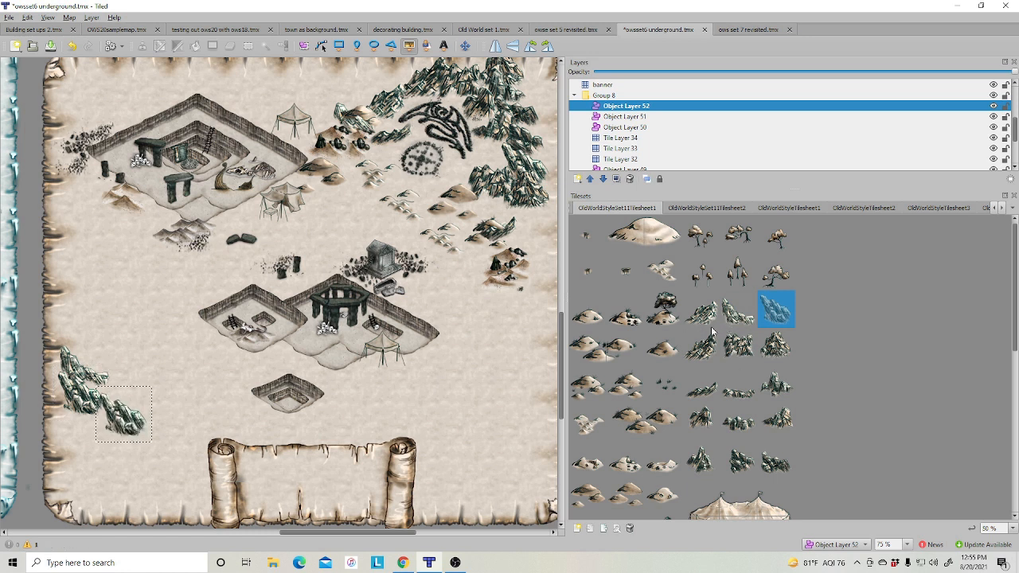
pyautogui.click(735, 352)
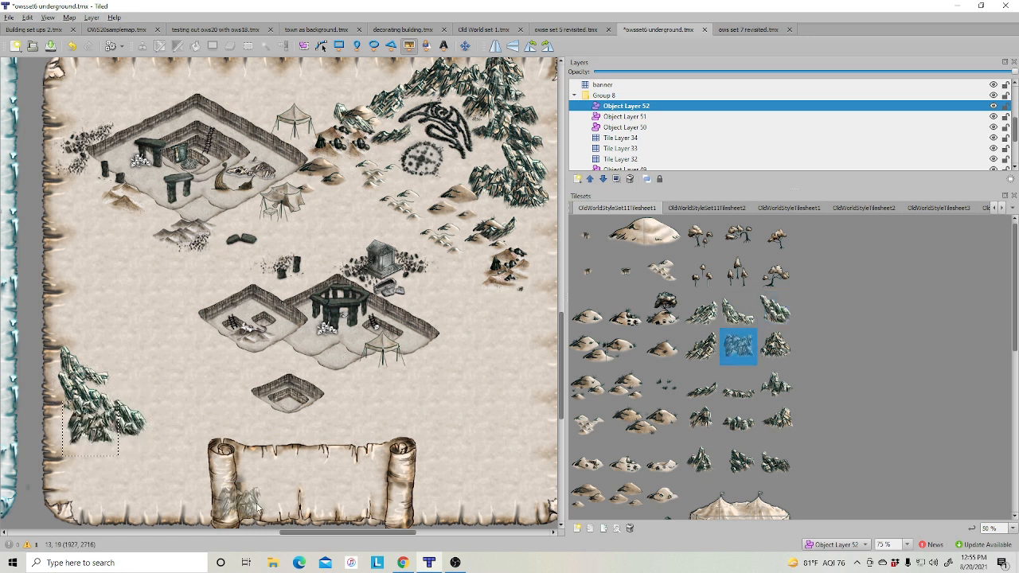
# Step: Extend the southwest mountain range toward the scroll banner with low ridge, sloping mountain and trailing foothill tiles
pyautogui.press('Down')
pyautogui.press('Down')
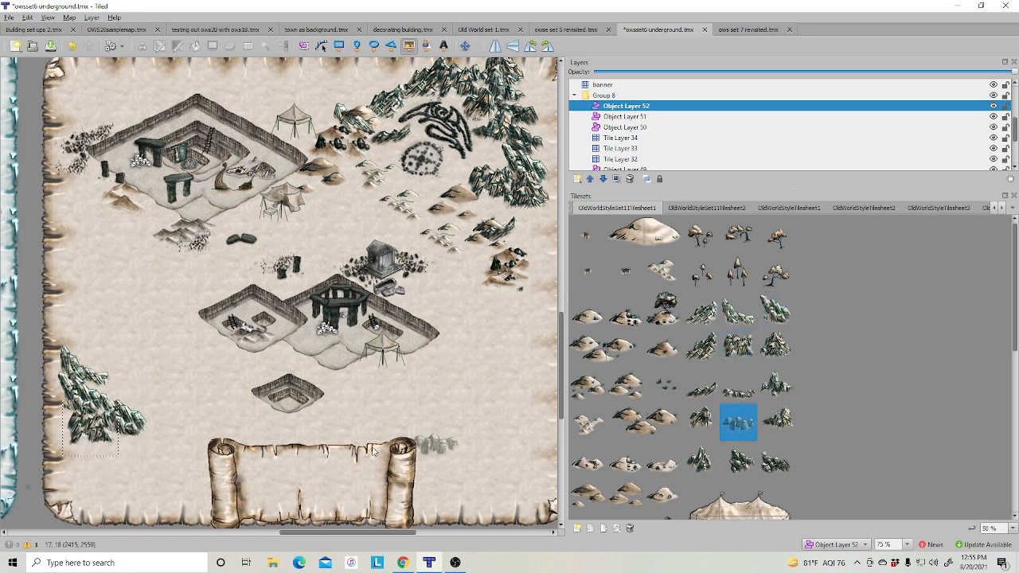
pyautogui.click(135, 440)
pyautogui.press('Down')
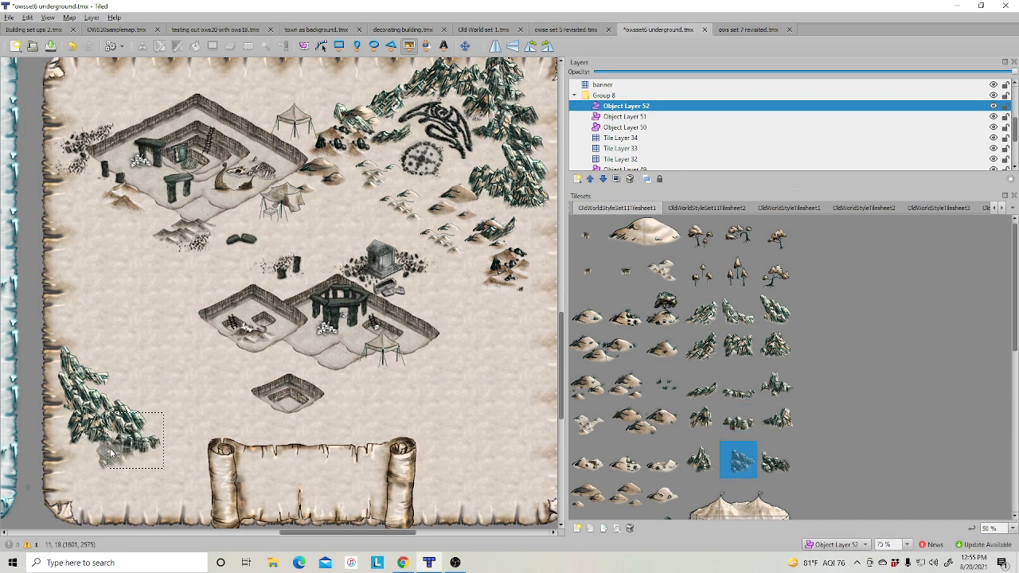
pyautogui.click(772, 470)
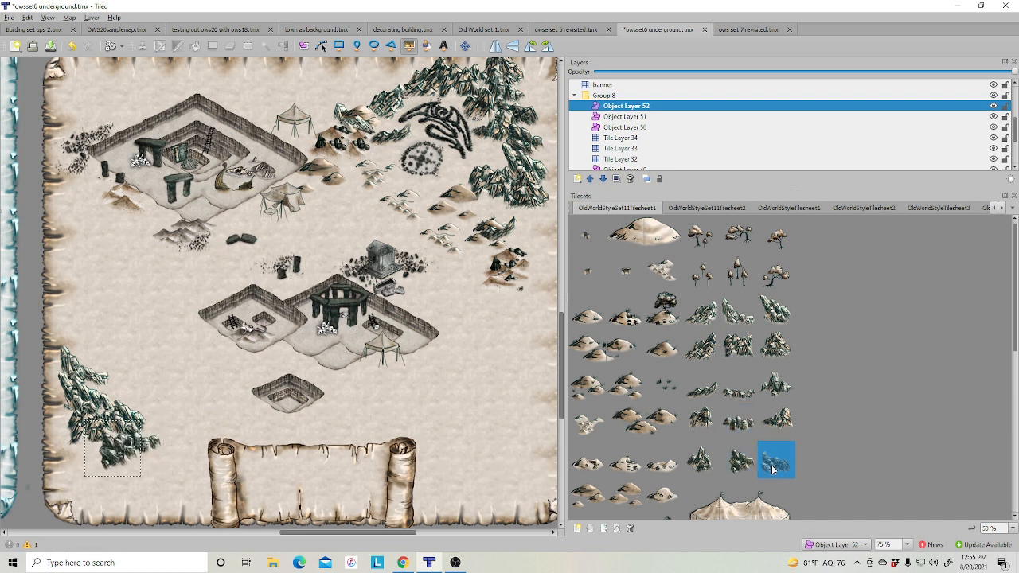
pyautogui.click(160, 456)
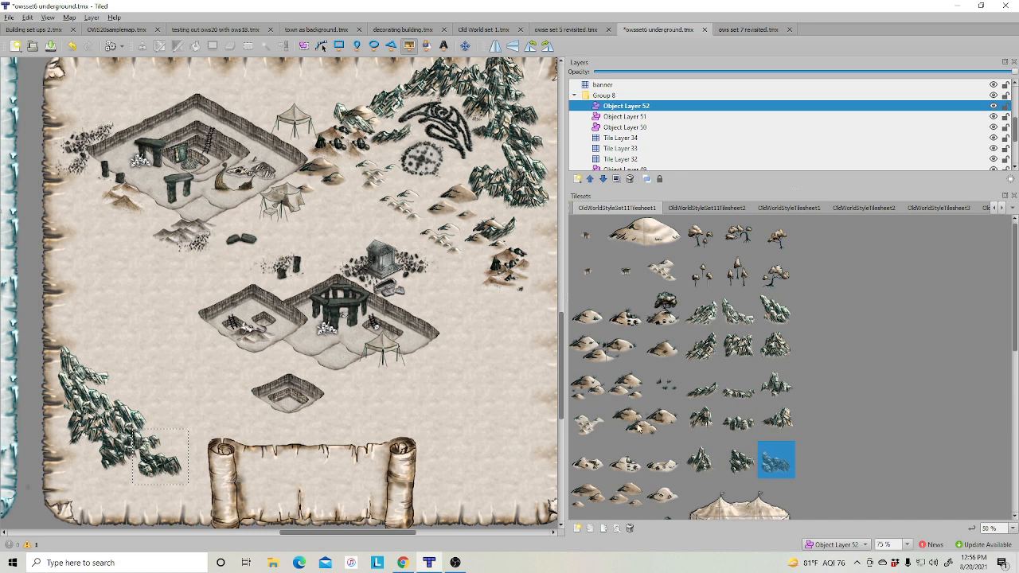
# Step: Place low ridges under the range and beside the scroll banner, plus a small peak and a rising slope along its upper edge
pyautogui.scroll(-3, 668, 458)
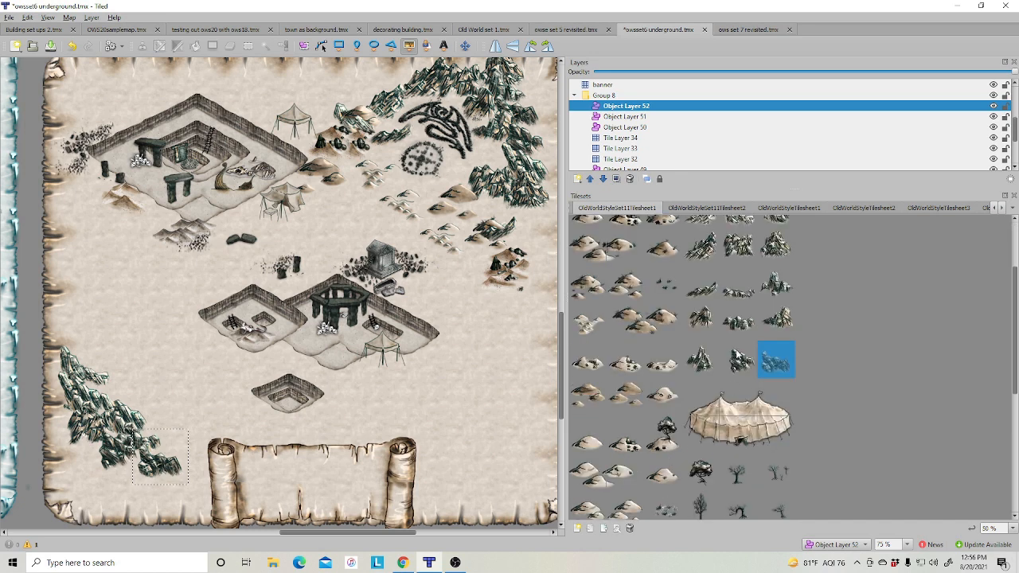
pyautogui.click(739, 321)
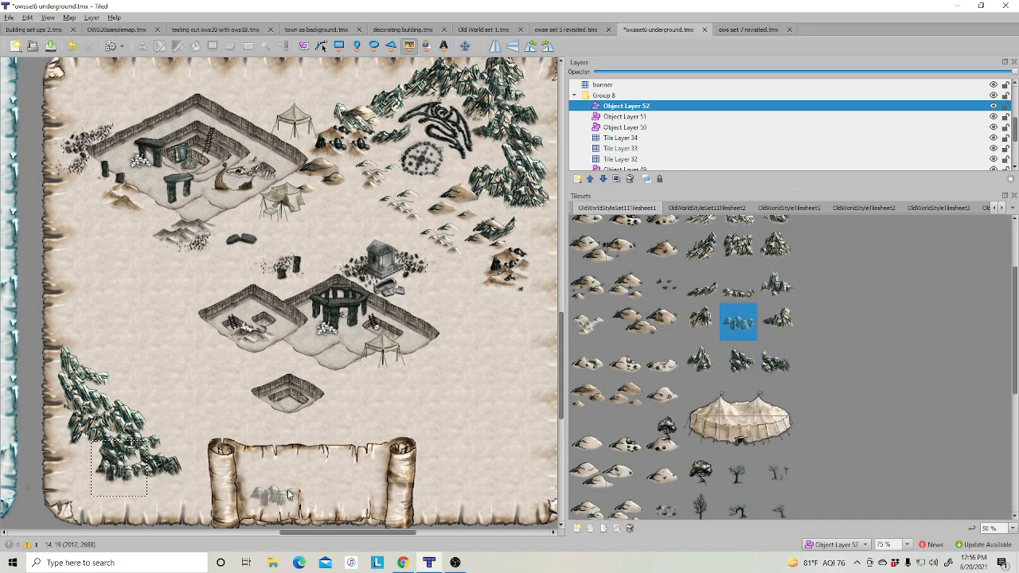
pyautogui.click(232, 497)
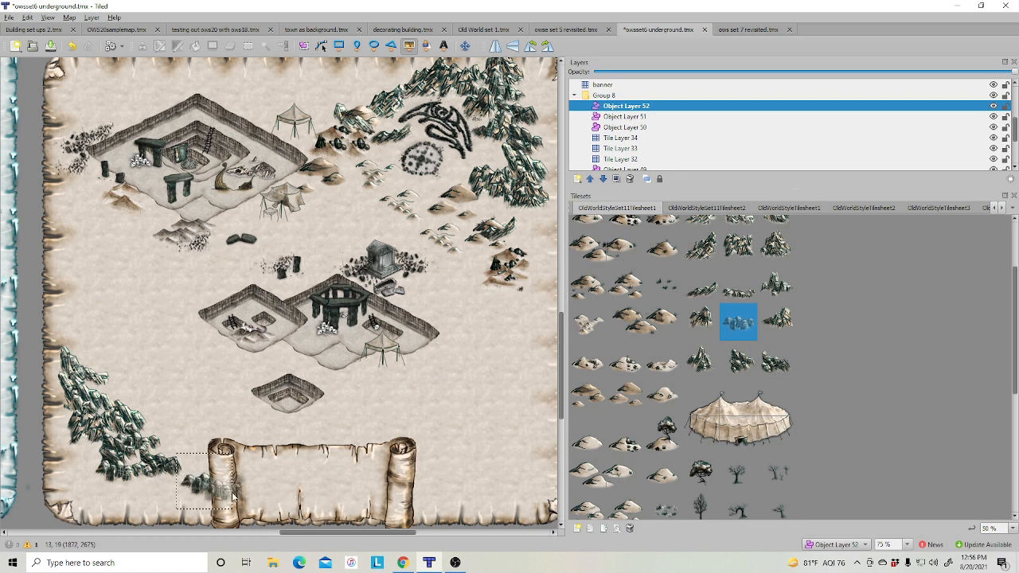
pyautogui.click(701, 321)
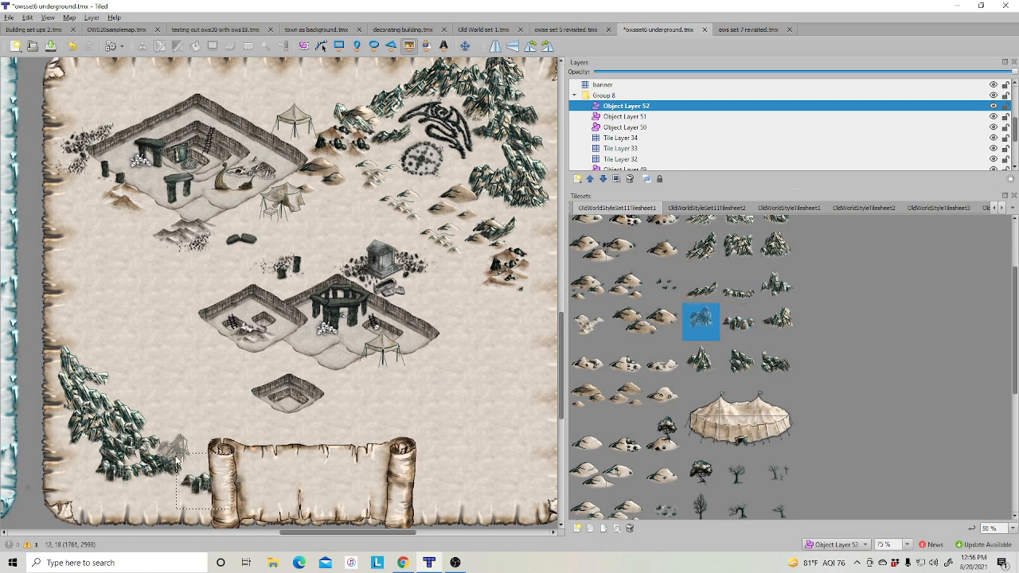
pyautogui.click(227, 444)
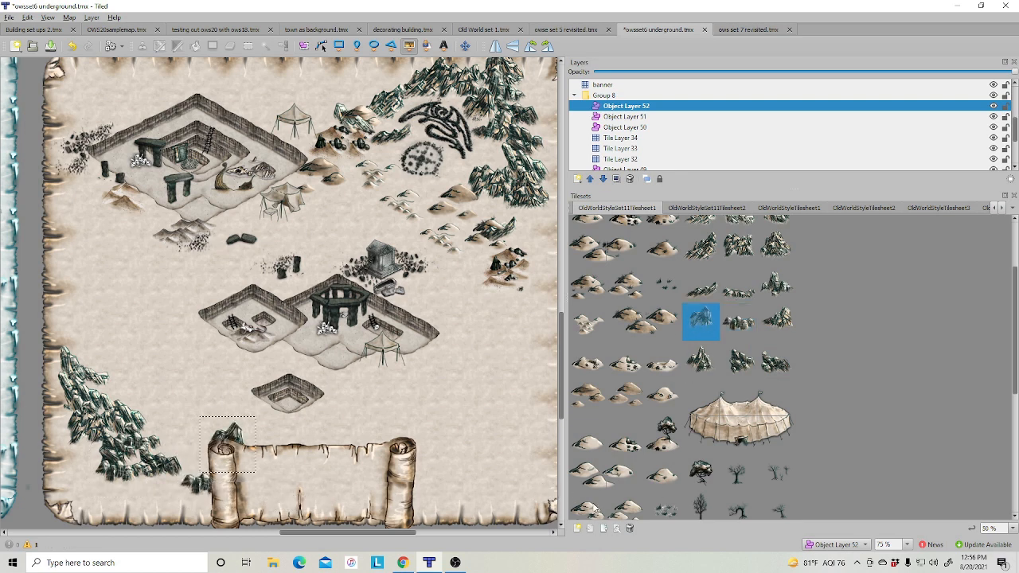
pyautogui.click(707, 296)
pyautogui.click(328, 434)
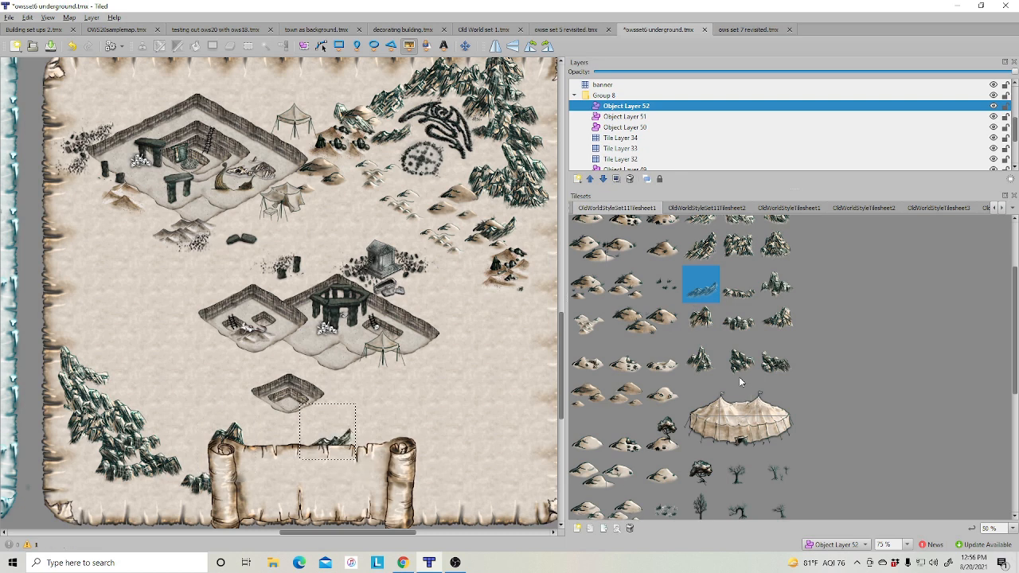
# Step: Extend the northern mountain range westward with a low rising slope, a steeper slope and a large peak tile
pyautogui.scroll(2, 372, 168)
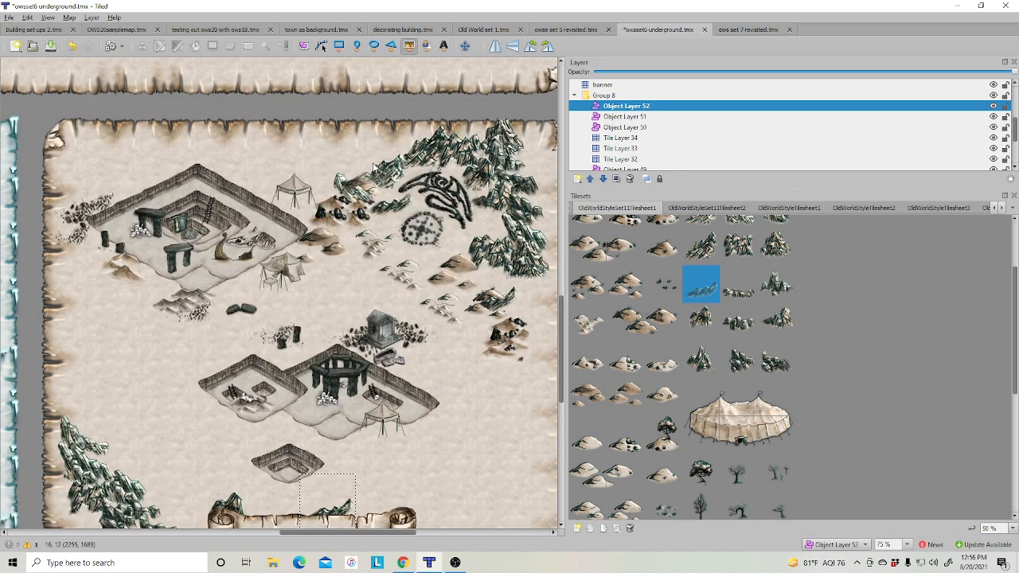
pyautogui.click(393, 146)
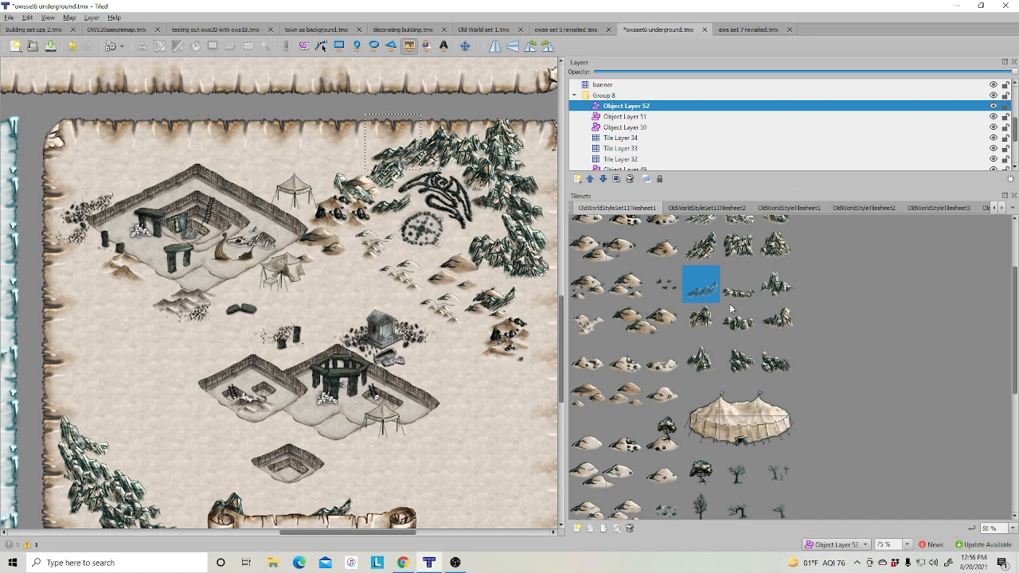
pyautogui.click(700, 252)
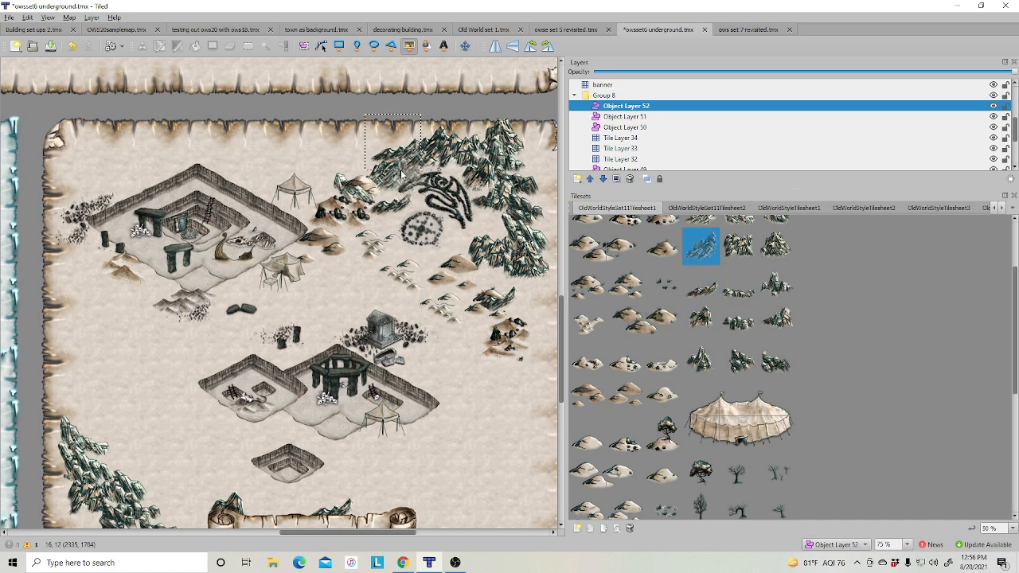
pyautogui.click(771, 253)
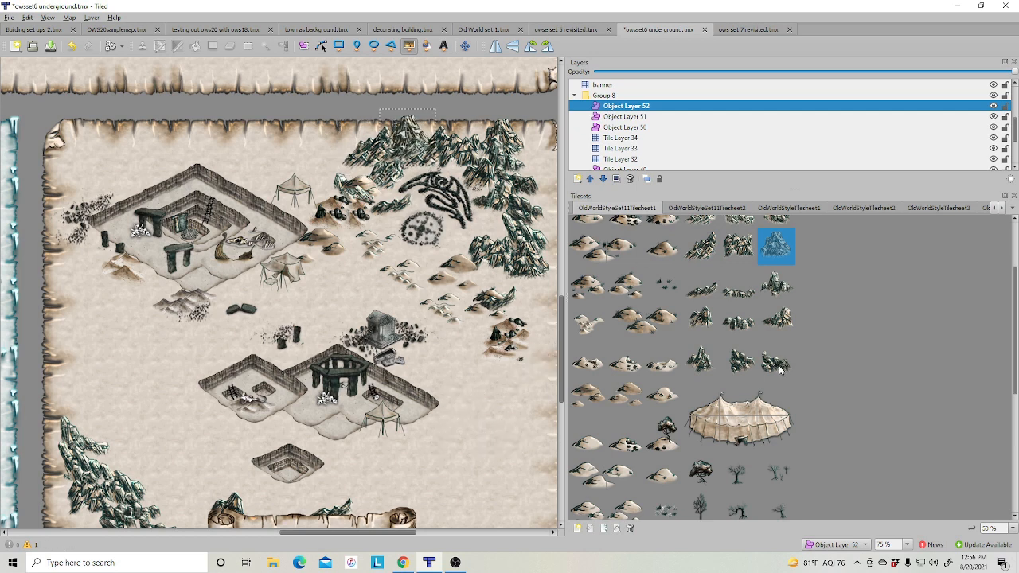
# Step: Place a cluster of snowy hills and a single rounded hill in the open ground on the parchment's west side
pyautogui.scroll(-3, 779, 370)
pyautogui.scroll(-3, 743, 402)
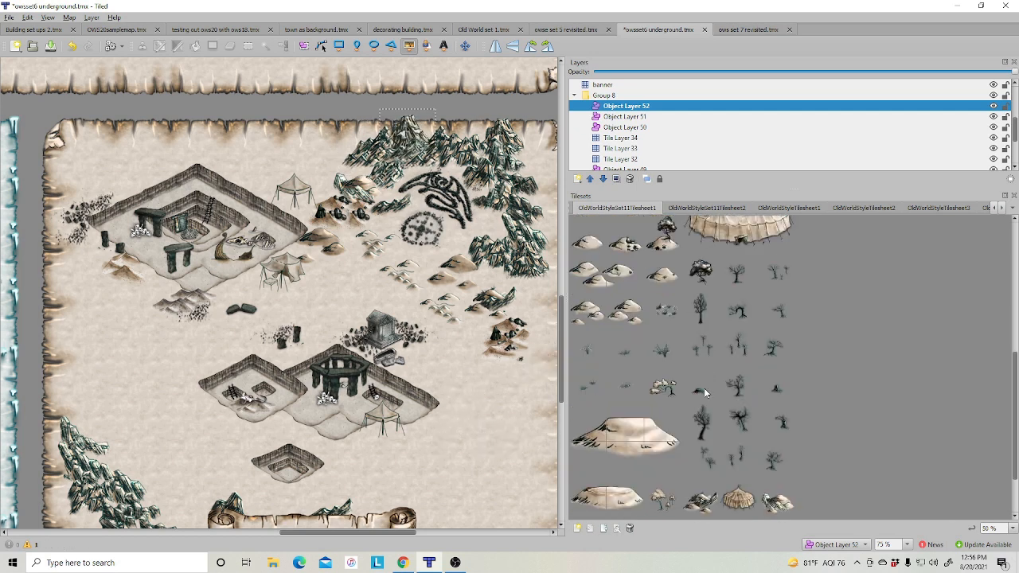
pyautogui.scroll(-3, 700, 378)
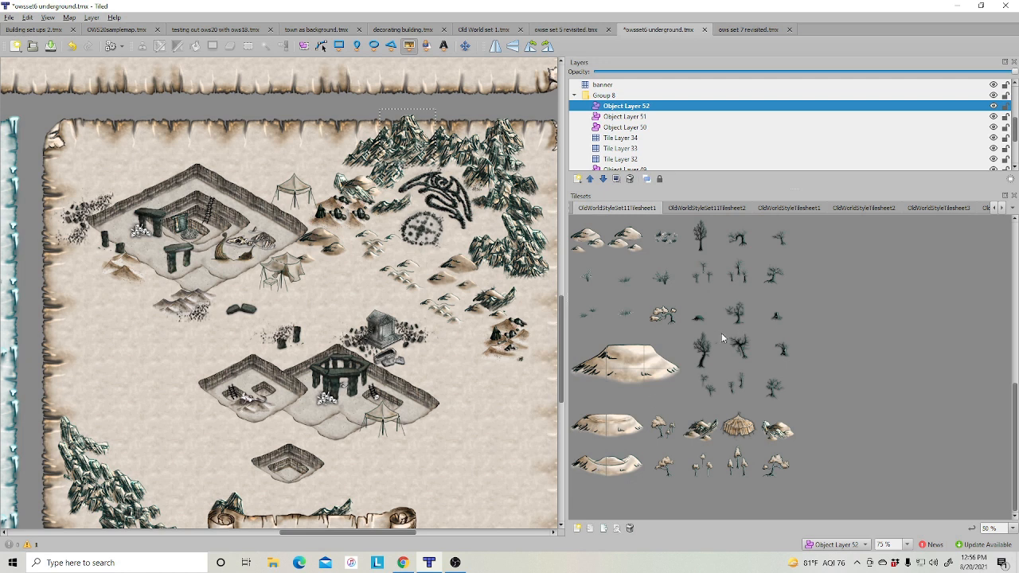
pyautogui.scroll(3, 722, 338)
pyautogui.click(625, 337)
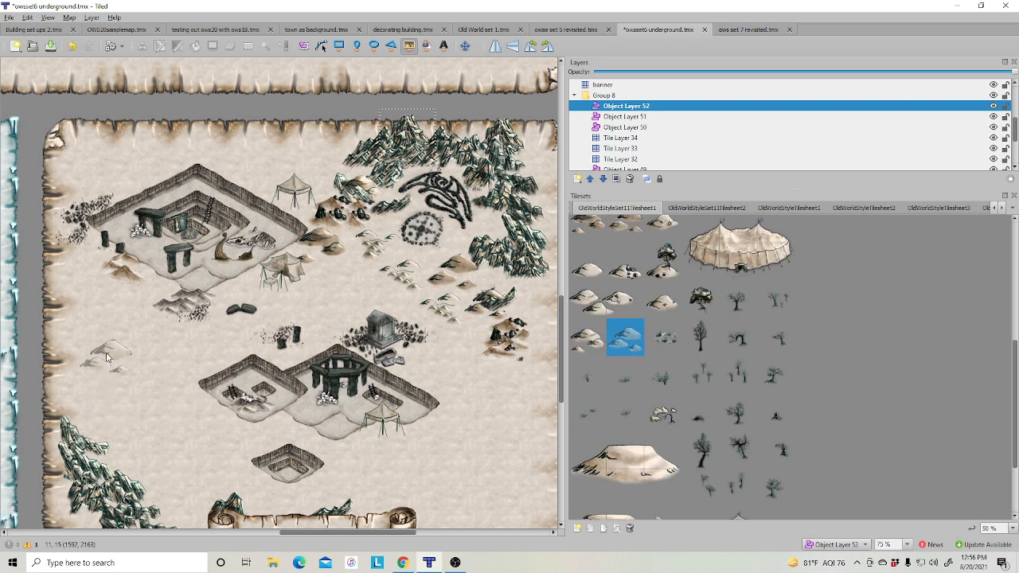
pyautogui.click(108, 357)
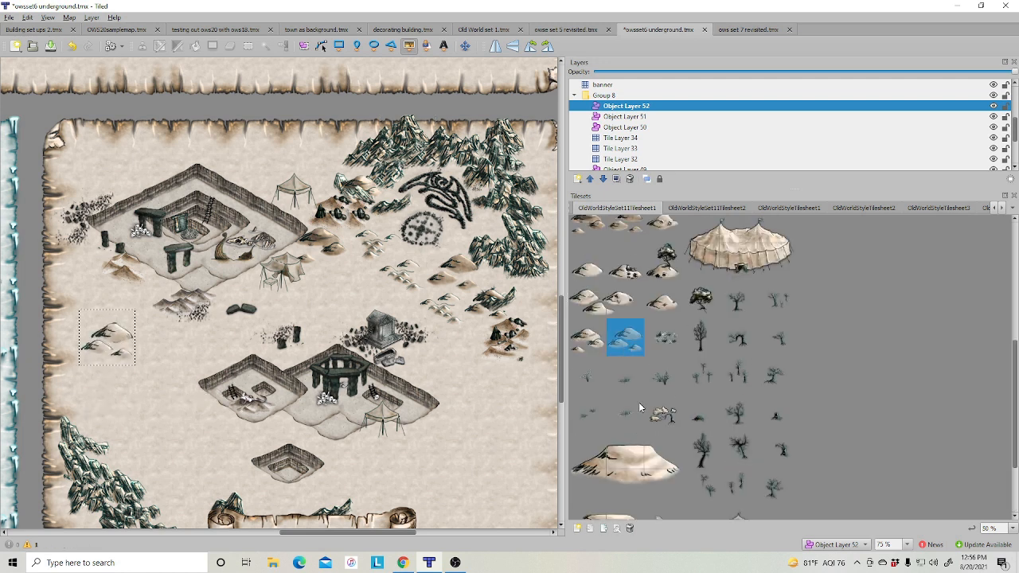
pyautogui.click(587, 263)
pyautogui.click(168, 401)
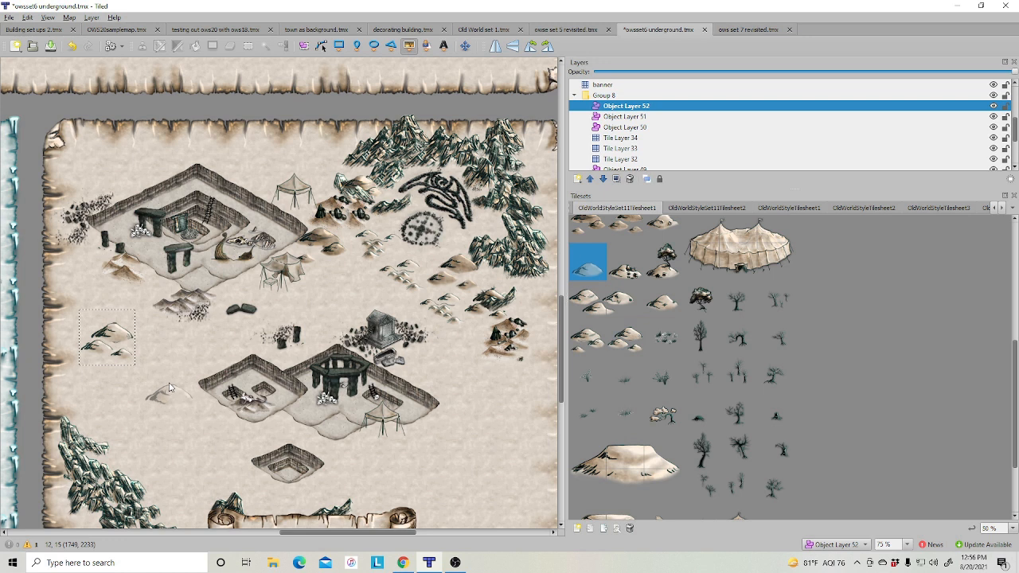
# Step: Add another hill cluster northeast of the southwest mountains, plus small rocky foothills beside the western hills and near the scroll banner
pyautogui.click(624, 342)
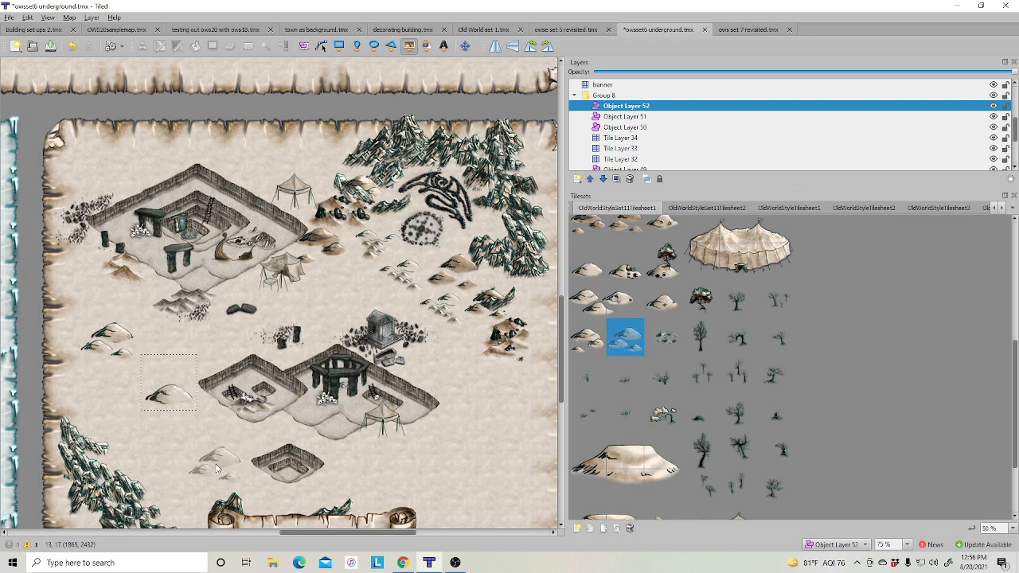
pyautogui.click(586, 339)
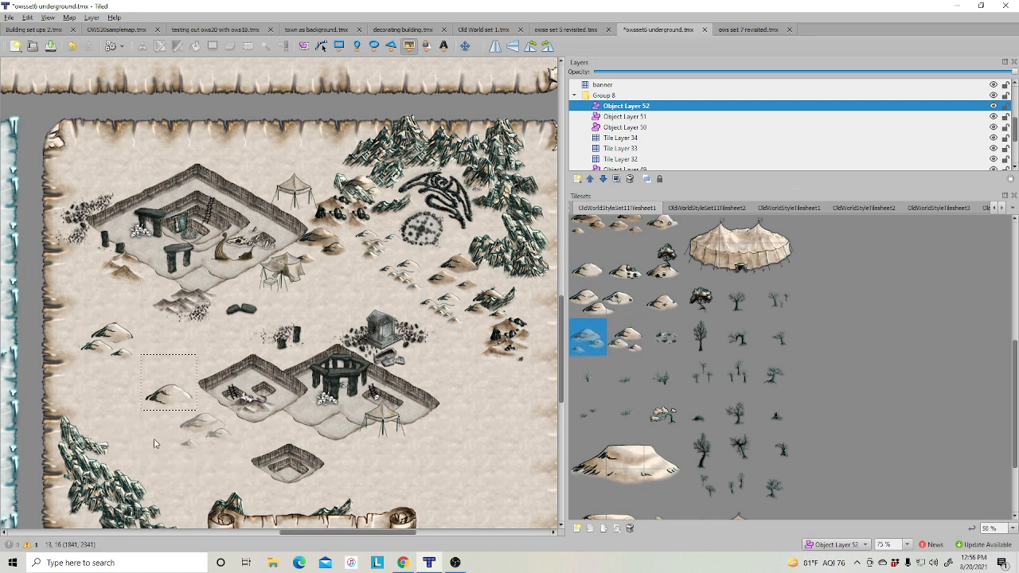
pyautogui.click(191, 458)
pyautogui.scroll(3, 682, 368)
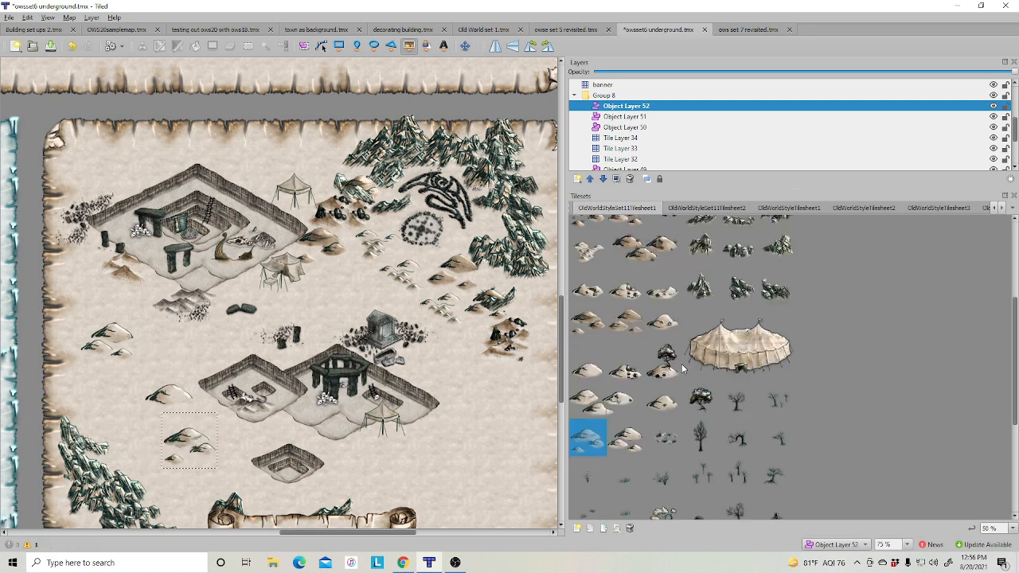
pyautogui.click(587, 249)
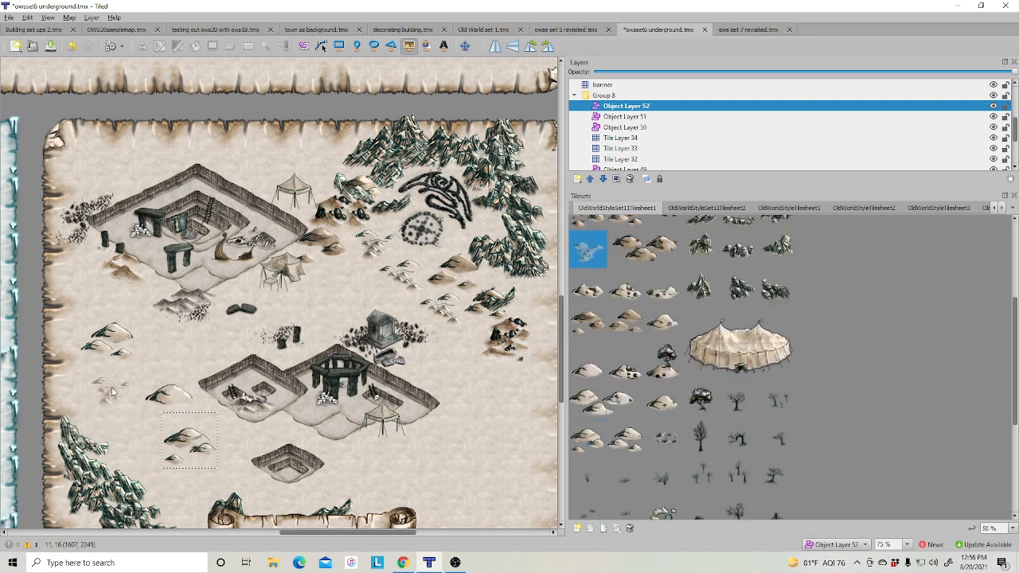
pyautogui.click(202, 487)
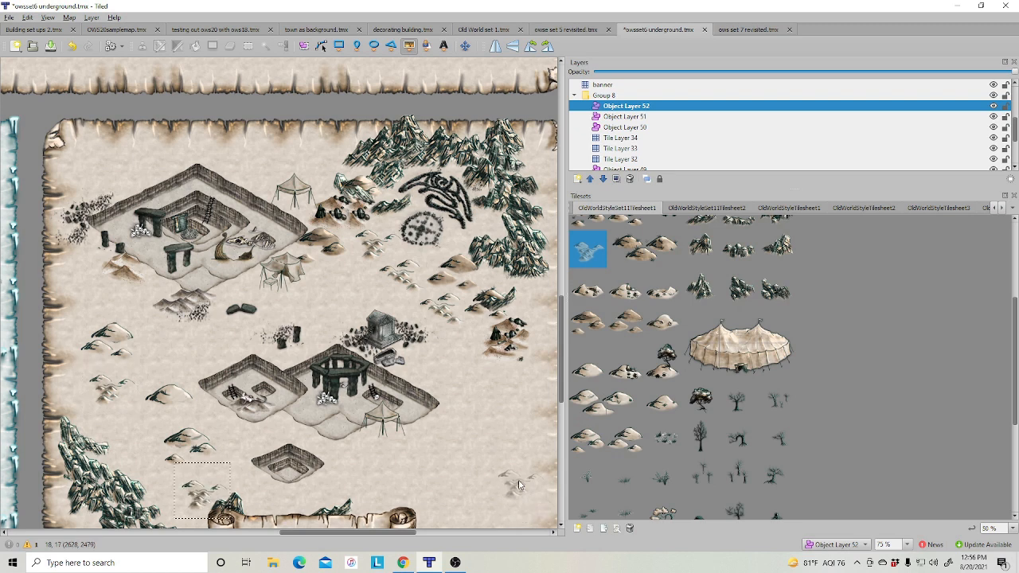
# Step: Place two large branching desert trees from Old World Style Set 8 Tilesheet 2 on the western hills
pyautogui.click(570, 208)
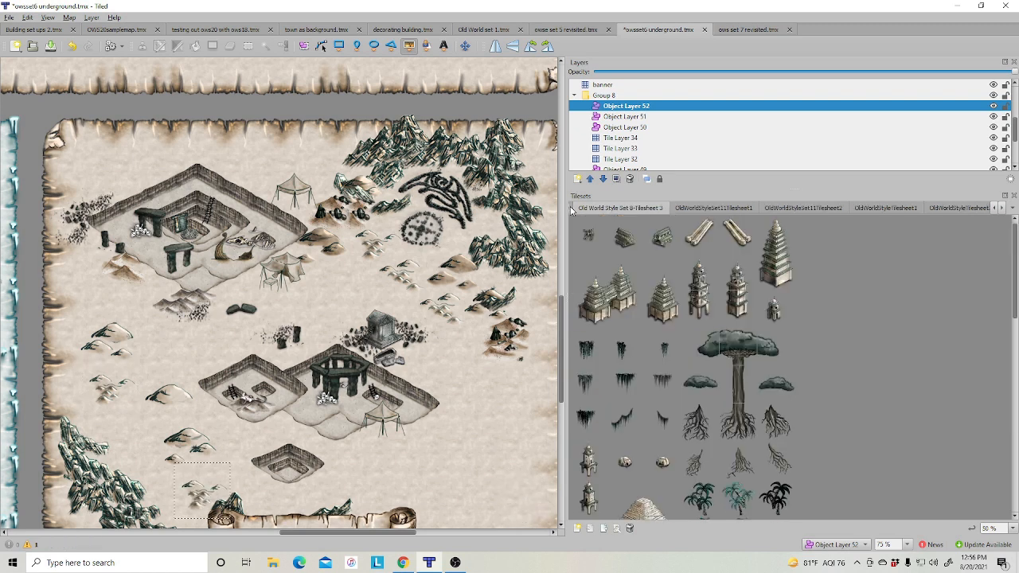
pyautogui.scroll(-10, 647, 291)
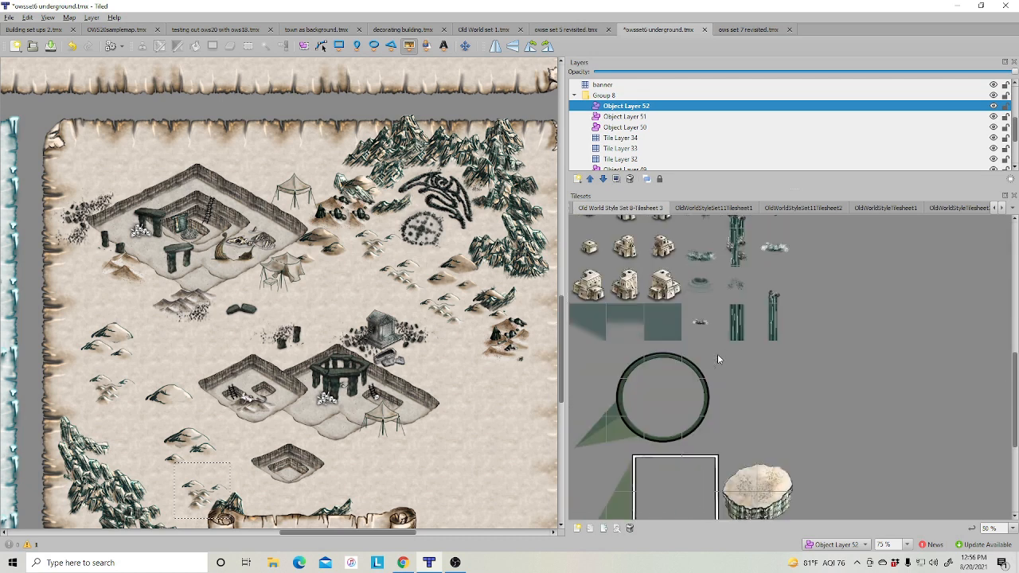
pyautogui.click(571, 208)
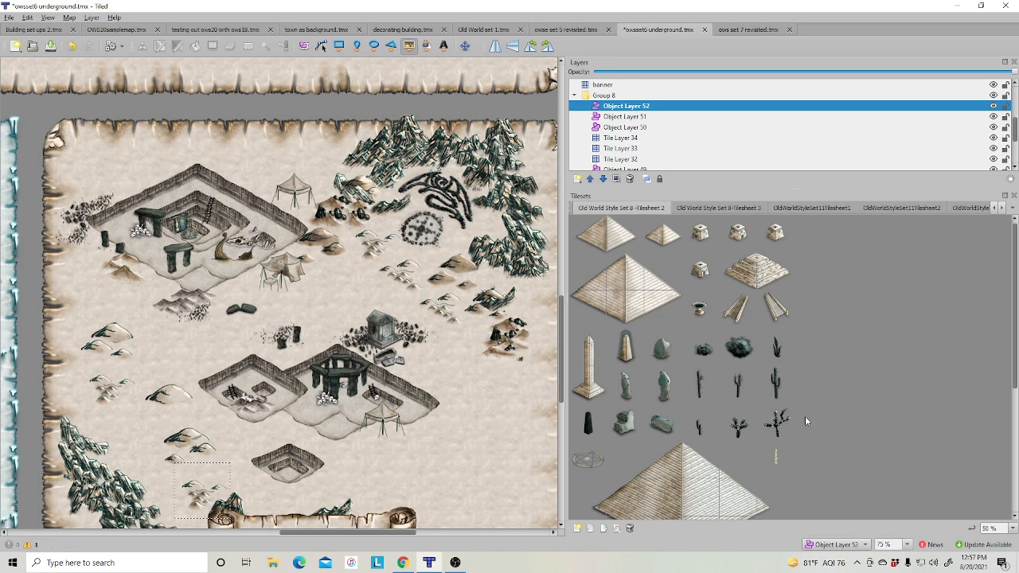
pyautogui.scroll(-3, 804, 417)
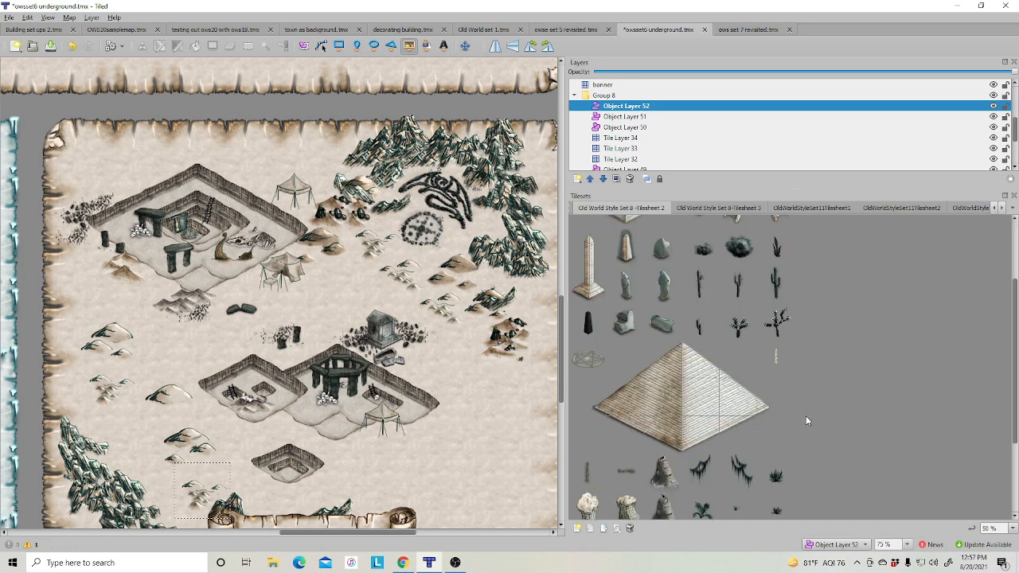
pyautogui.scroll(-3, 806, 416)
pyautogui.scroll(3, 805, 415)
pyautogui.click(776, 322)
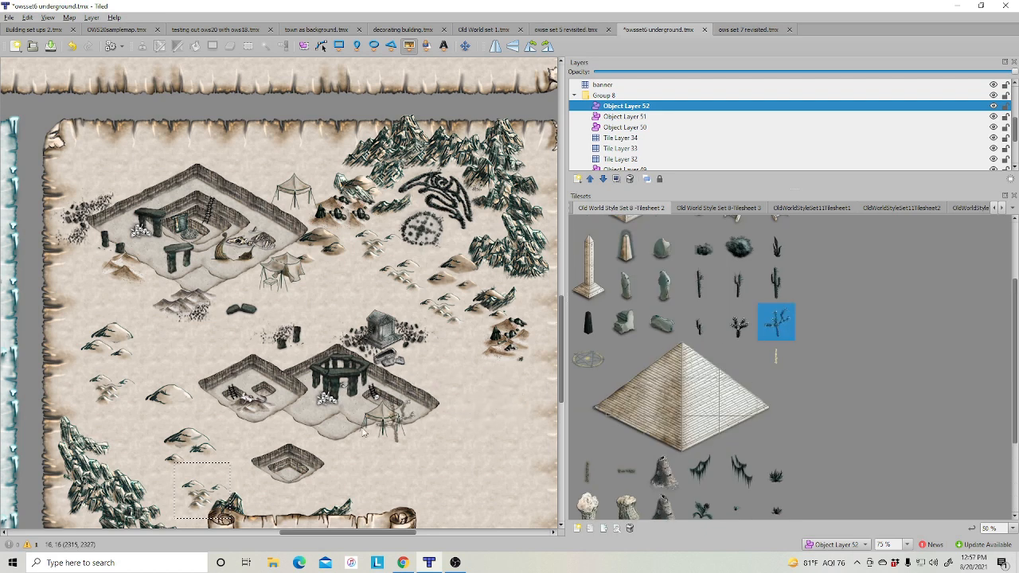
pyautogui.click(176, 415)
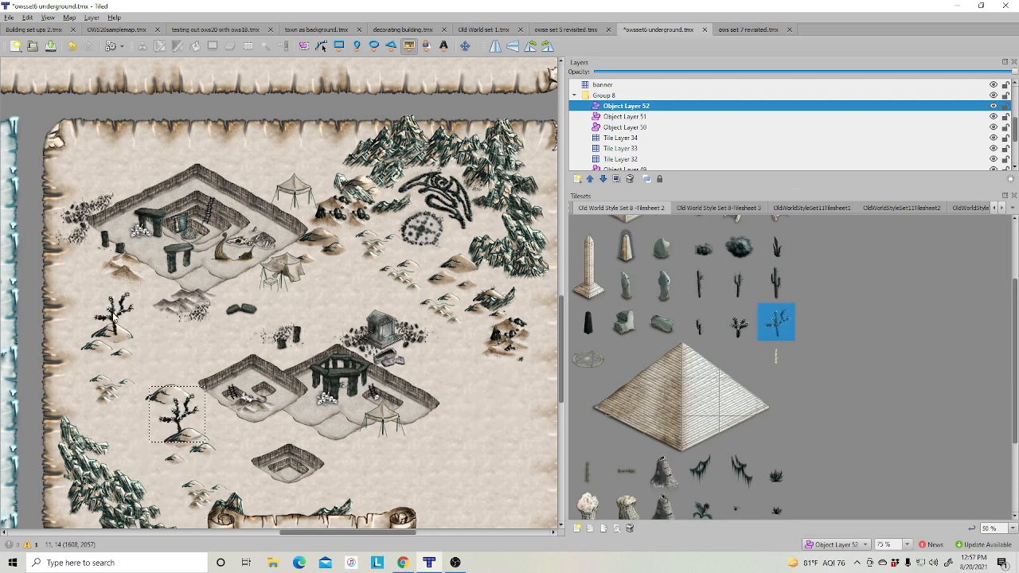
pyautogui.click(113, 315)
# Step: Plant three smaller branching desert trees around the western hills and northwest of the lower dig site
pyautogui.click(740, 322)
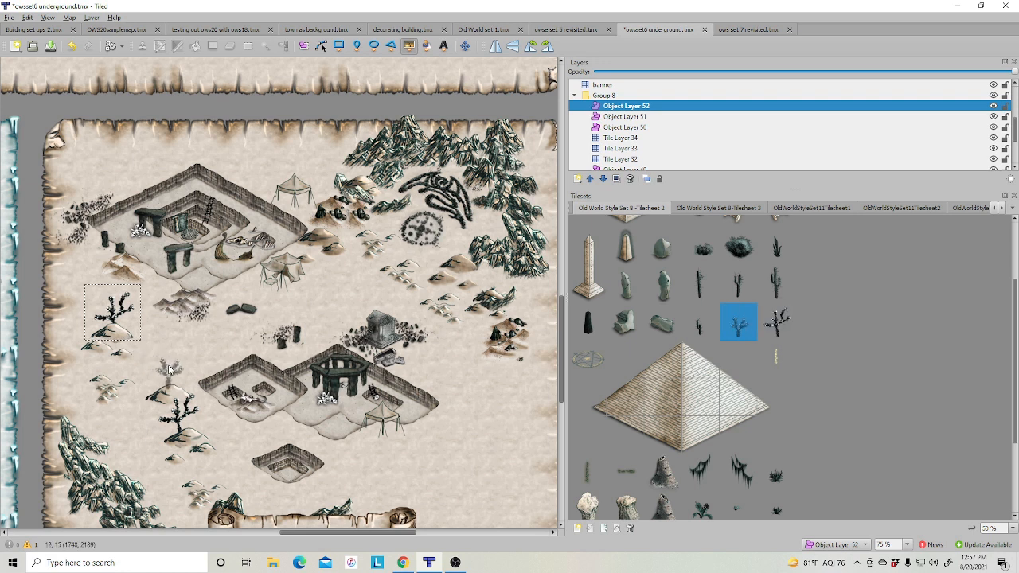
pyautogui.click(165, 384)
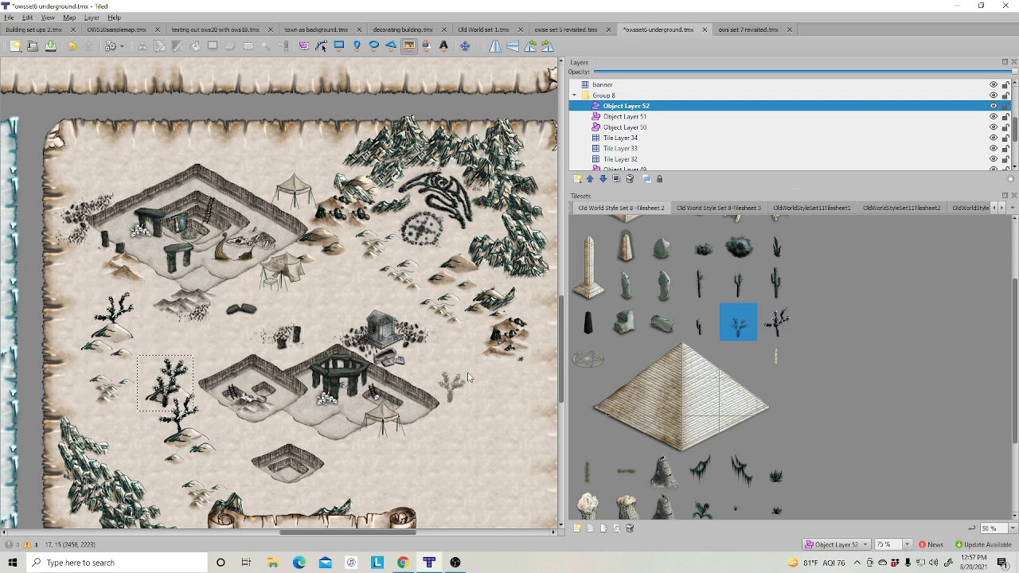
pyautogui.click(213, 342)
pyautogui.click(88, 369)
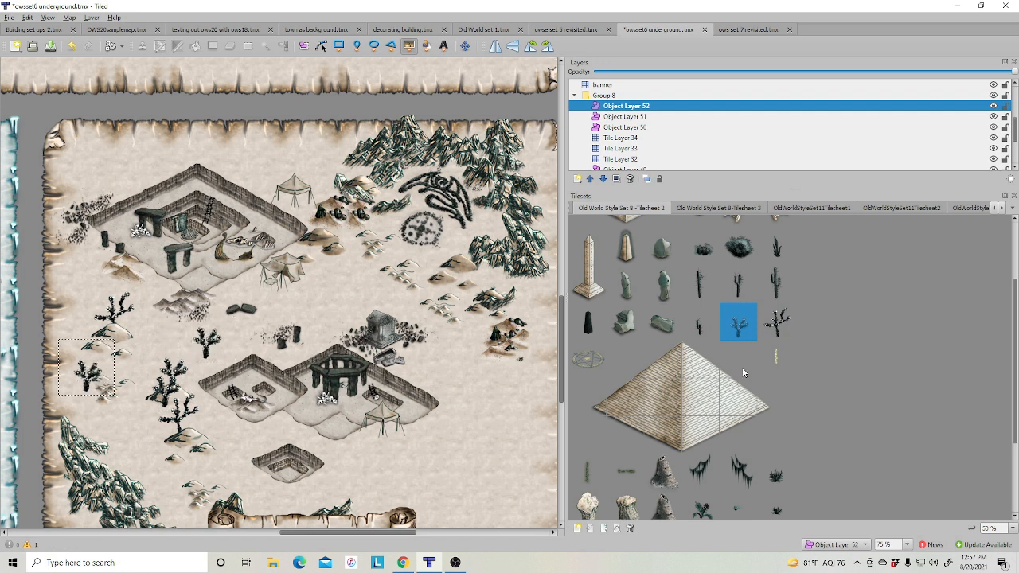
# Step: Plant five cacti in the parchment's southeast: two tall single-stemmed, two large multi-armed and one smaller two-armed
pyautogui.click(697, 288)
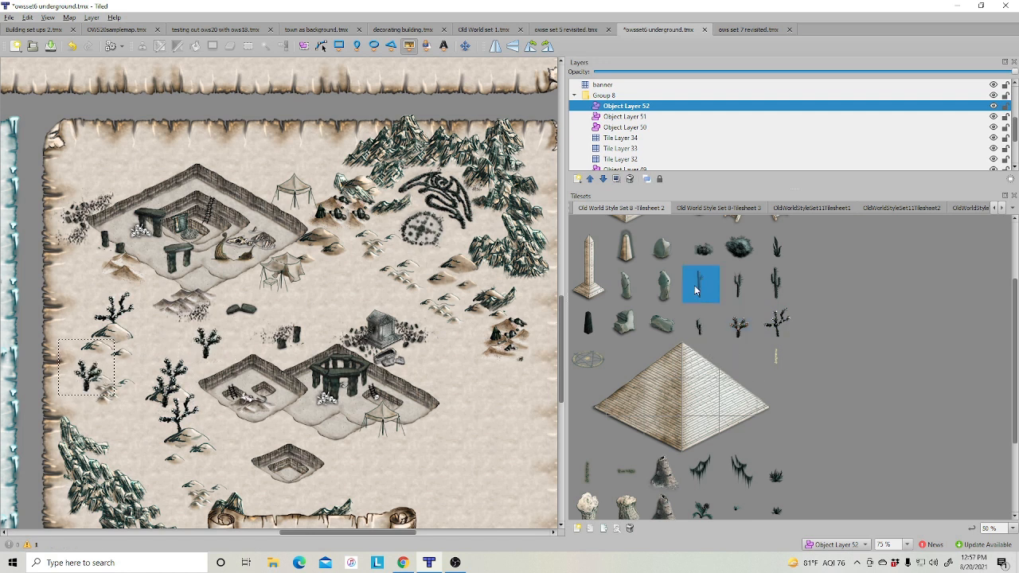
pyautogui.click(480, 412)
pyautogui.click(776, 285)
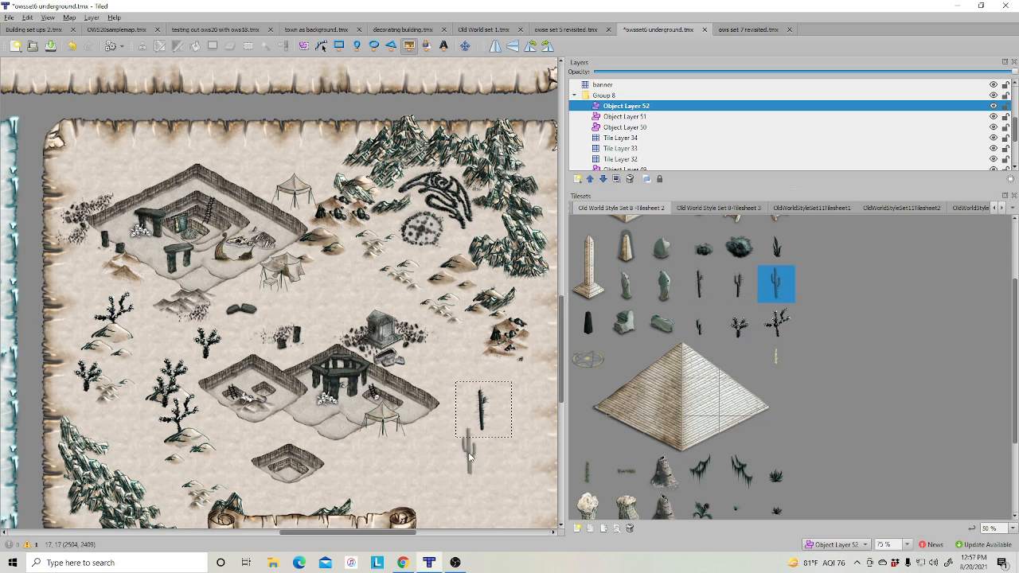
pyautogui.click(451, 446)
pyautogui.click(525, 462)
pyautogui.click(734, 287)
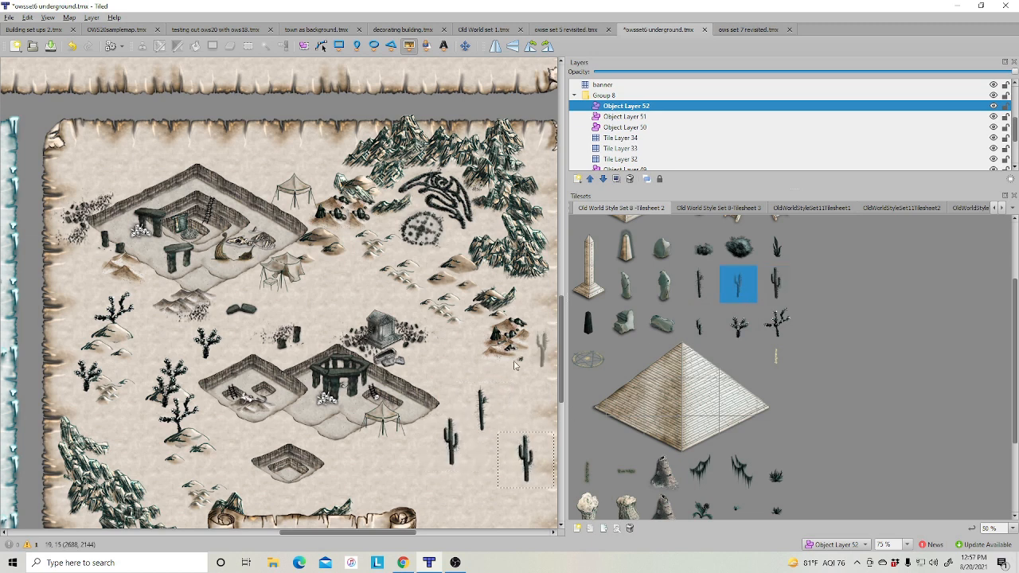
pyautogui.click(512, 441)
pyautogui.click(700, 286)
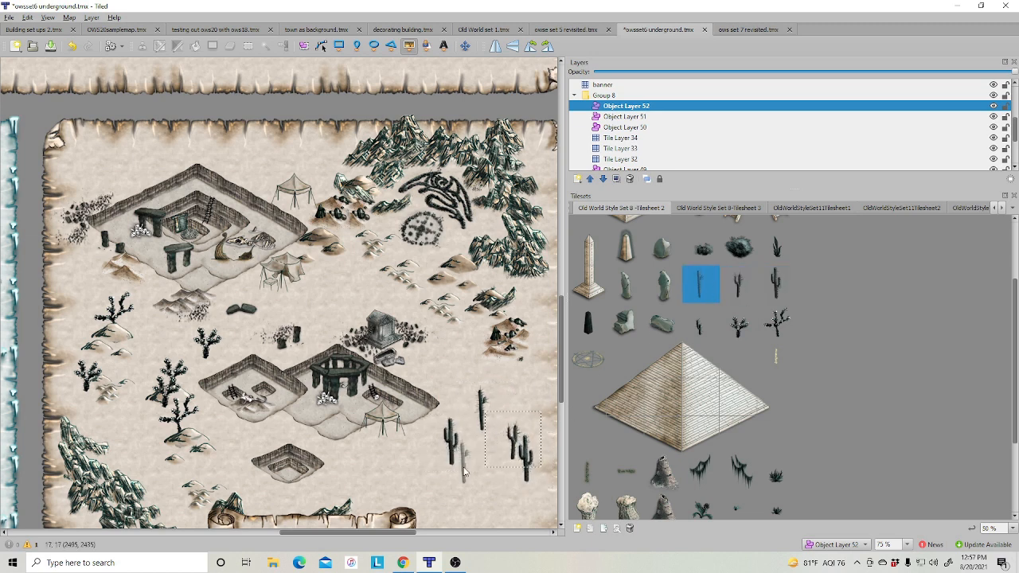
pyautogui.click(483, 501)
# Step: Plant three small cacti around the southeastern group, including one below the rocky hills on the east side
pyautogui.click(700, 322)
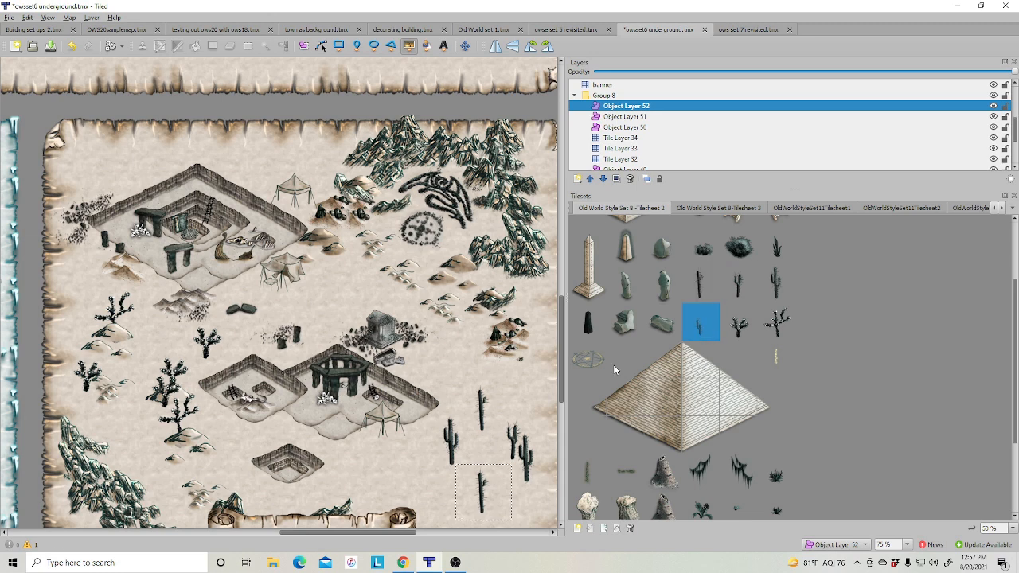
pyautogui.click(489, 451)
pyautogui.click(429, 471)
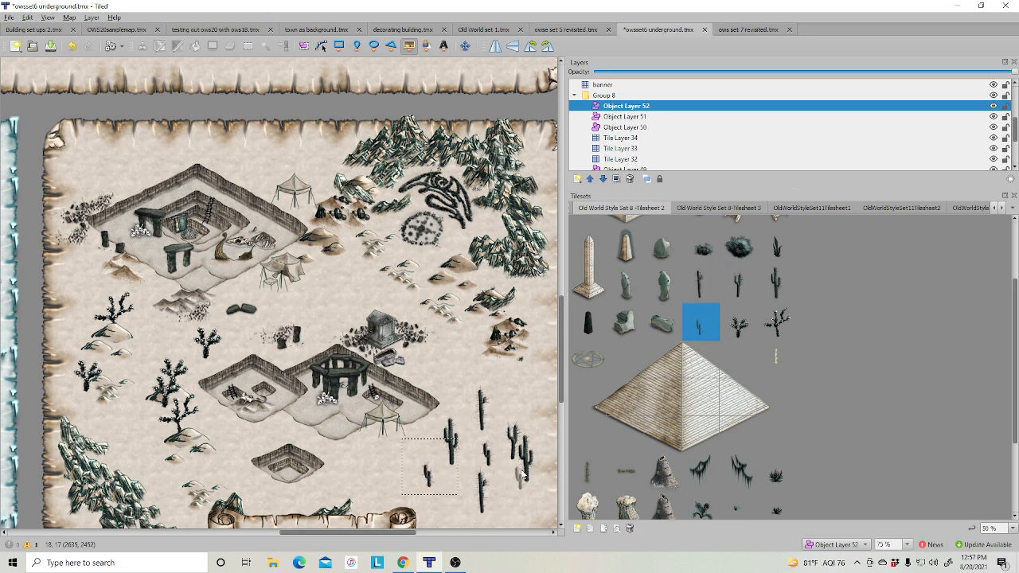
pyautogui.scroll(-1, 521, 470)
pyautogui.click(531, 304)
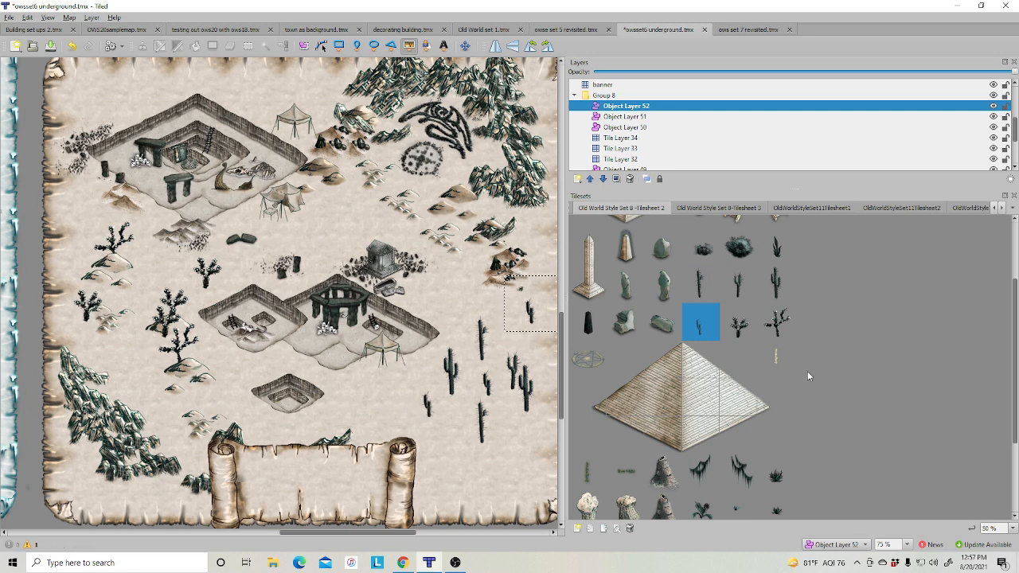
# Step: Collapse Group 8 and briefly swap its visibility with Group 7 to compare the dig-site map with the underground map
pyautogui.scroll(3, 807, 371)
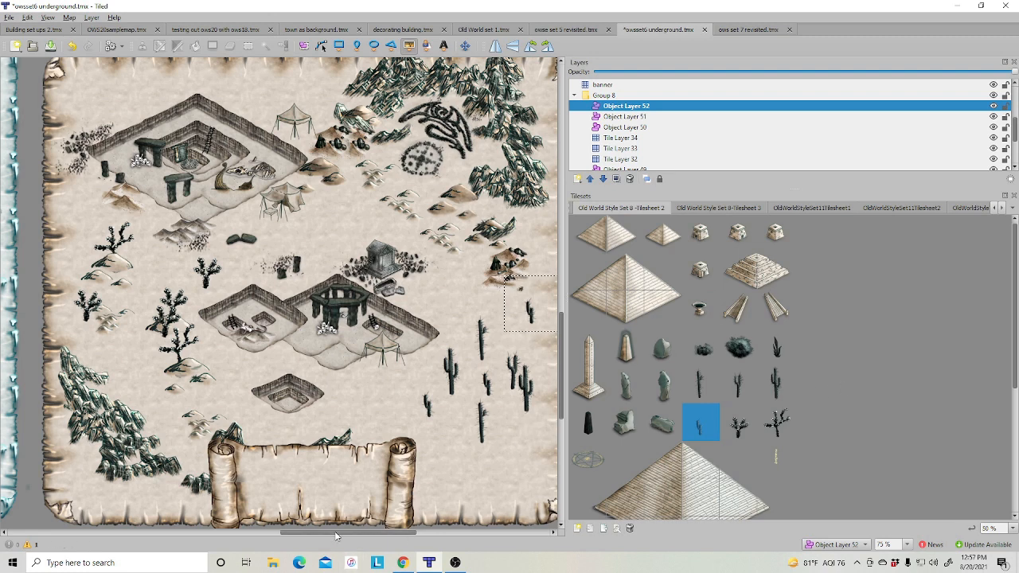
pyautogui.moveTo(337, 536); pyautogui.dragTo(346, 536)
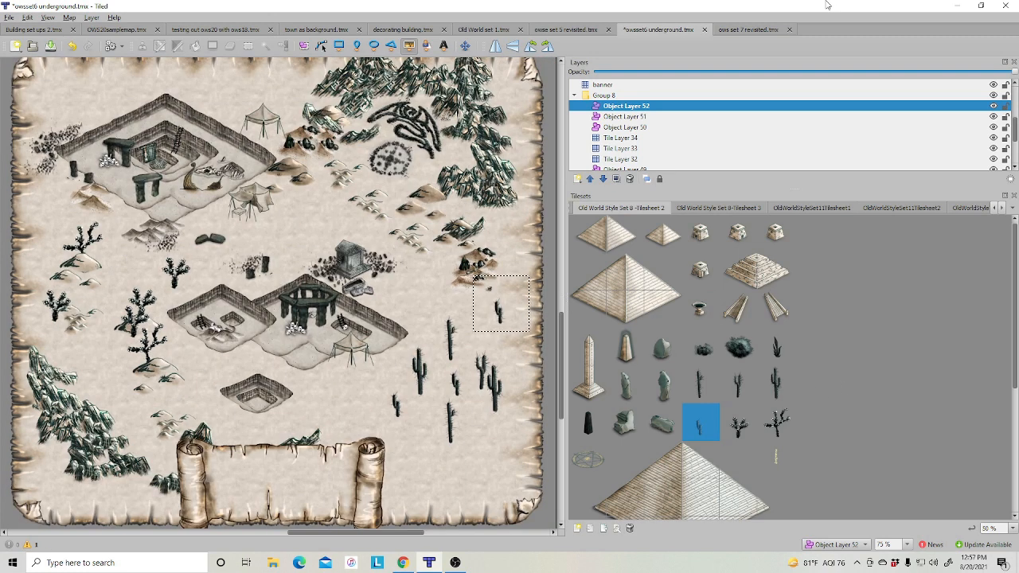
pyautogui.click(573, 95)
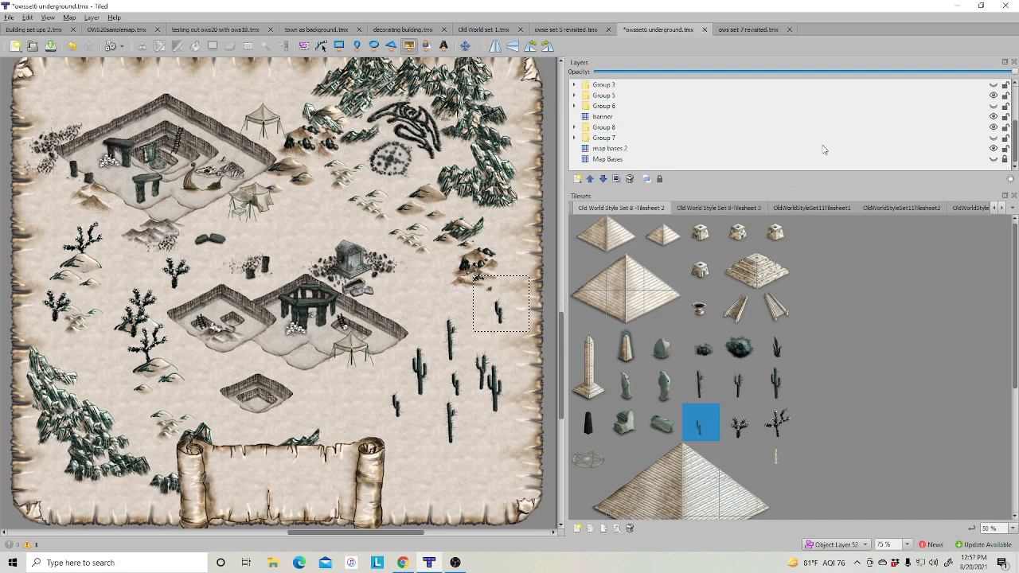
pyautogui.click(992, 127)
pyautogui.click(992, 140)
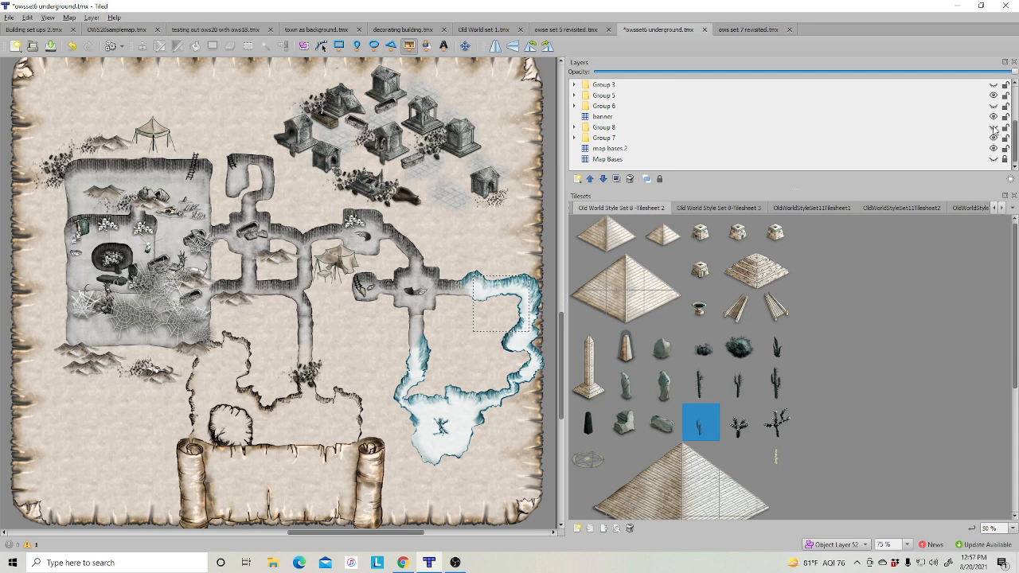
pyautogui.click(992, 128)
pyautogui.click(992, 138)
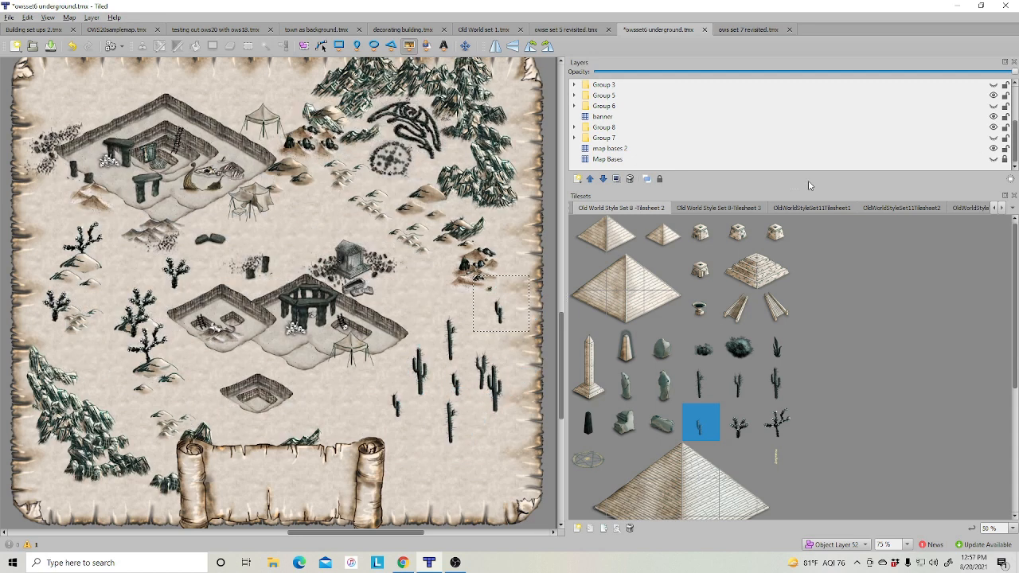
# Step: Review the finished dig-site map and switch from tile placement to object selection
pyautogui.scroll(3, 511, 395)
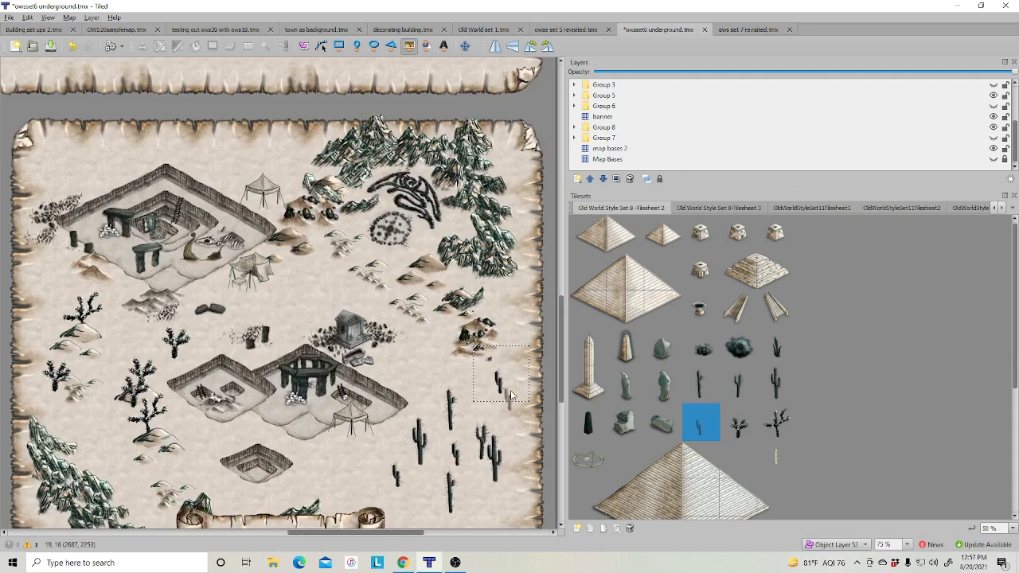
pyautogui.scroll(-3, 511, 392)
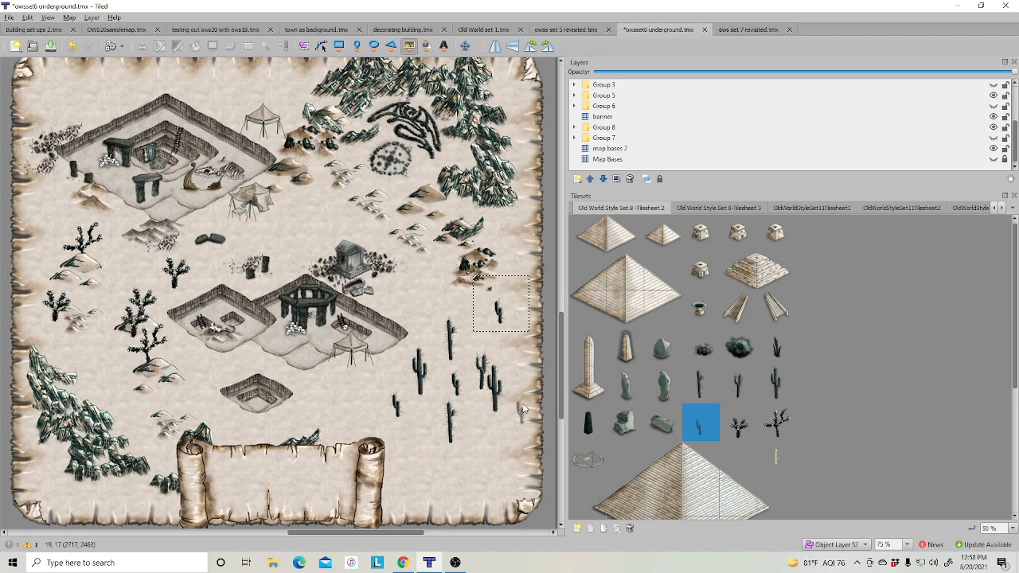
pyautogui.click(303, 46)
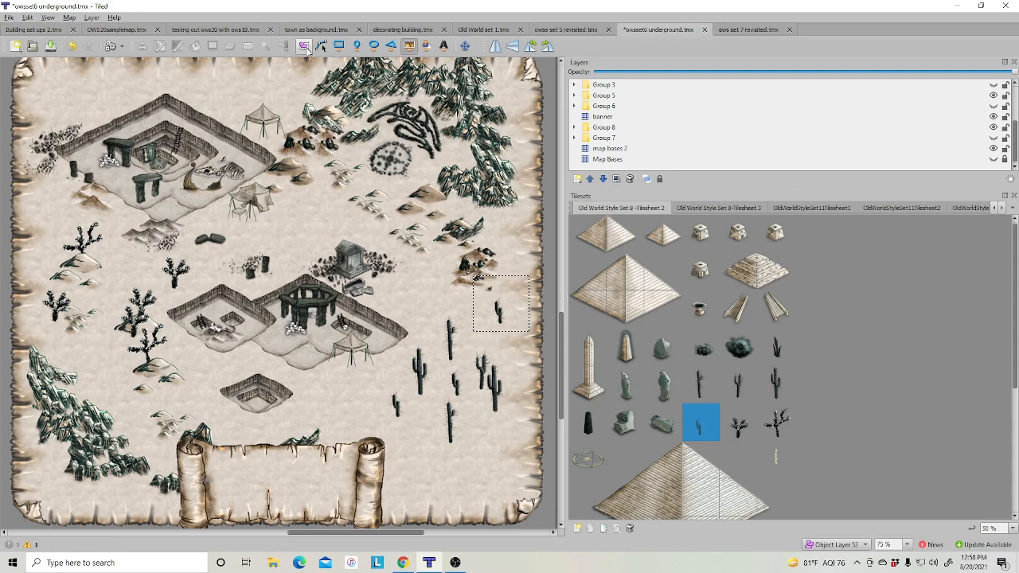